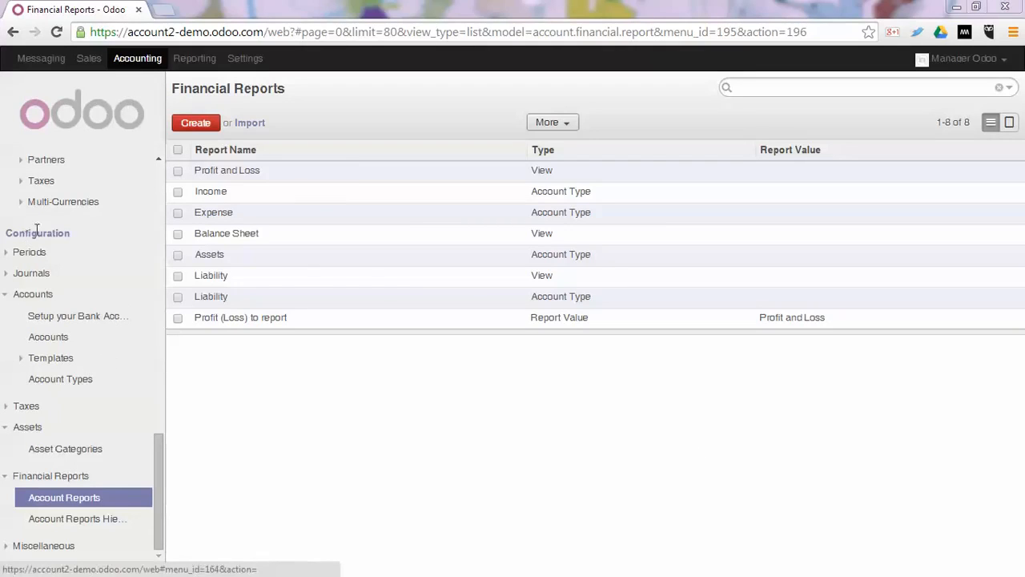
Create an account report named "Your Financial Status" in the Account Reports configuration and save it.
left_click(78, 501)
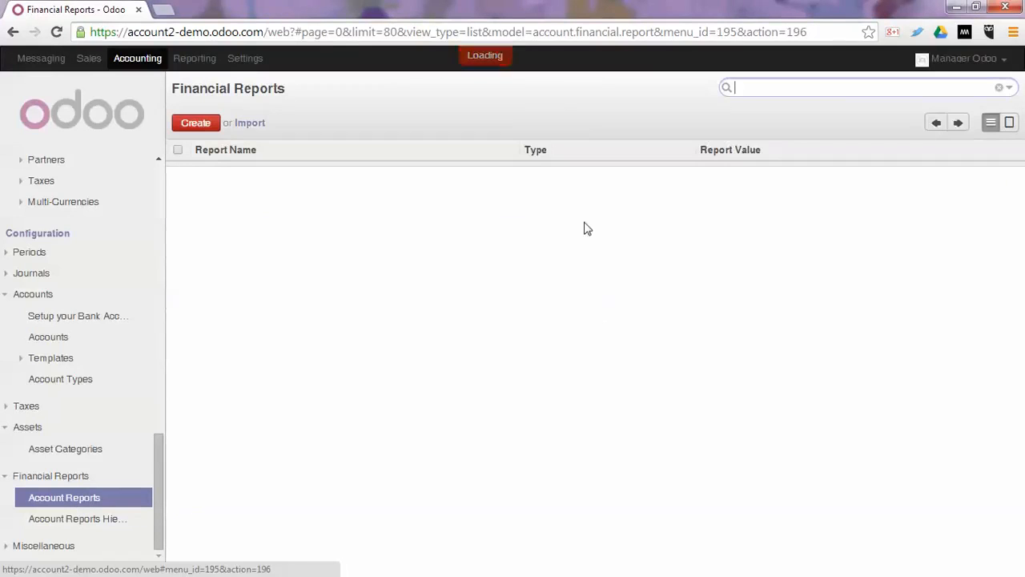
left_click(196, 125)
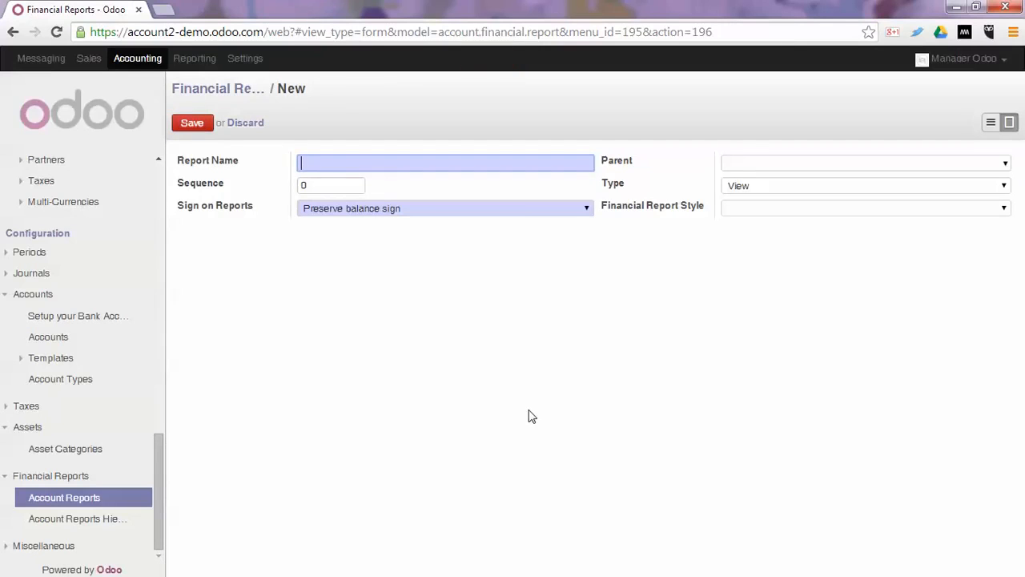
type("Your Financial Status")
key("Tab")
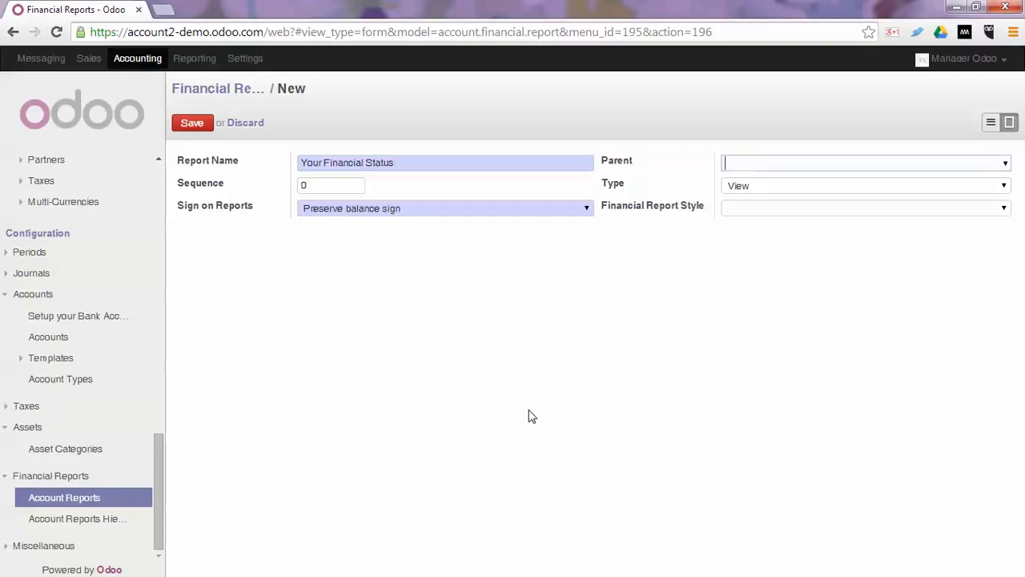
key("Tab")
key("Tab")
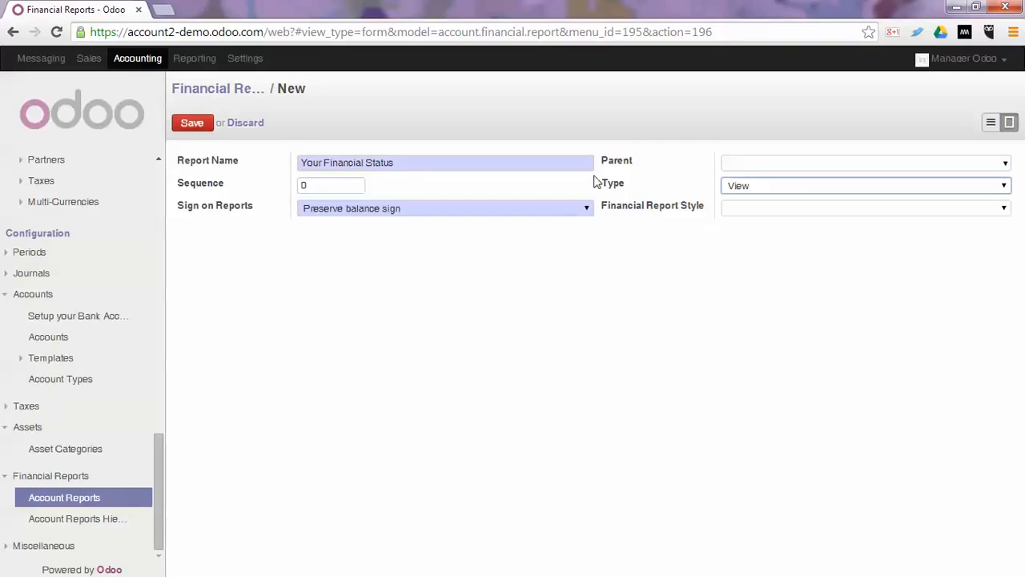
left_click(192, 124)
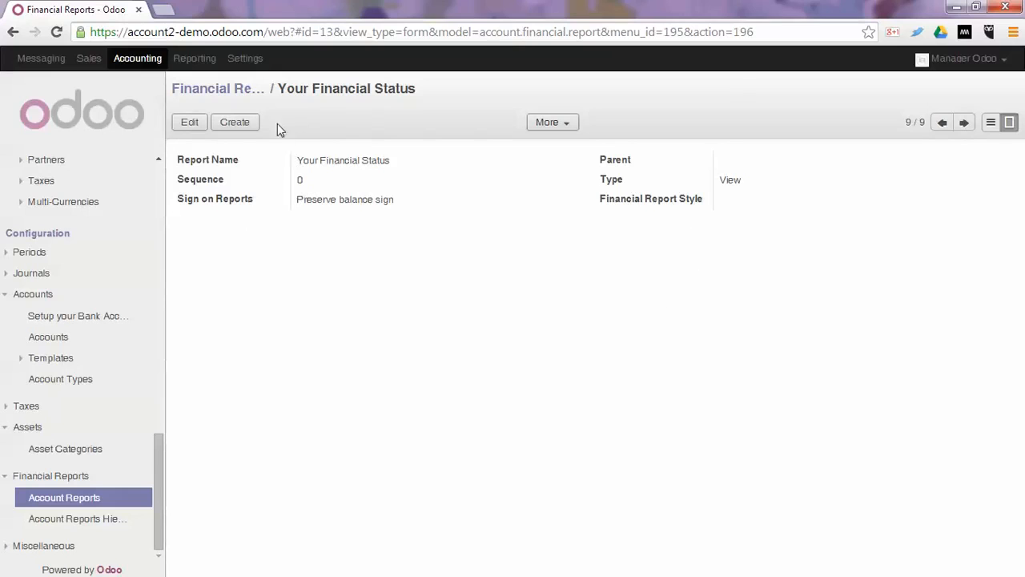
Start a new financial report named "Expenses" with "Your Financial Status" as its parent.
left_click(246, 128)
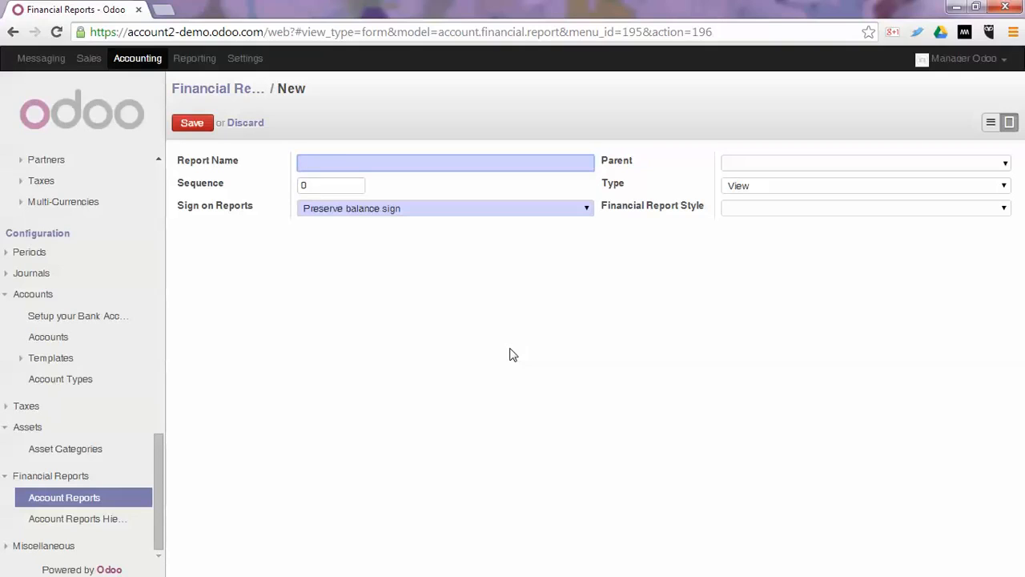
type("Expenses")
key("Tab")
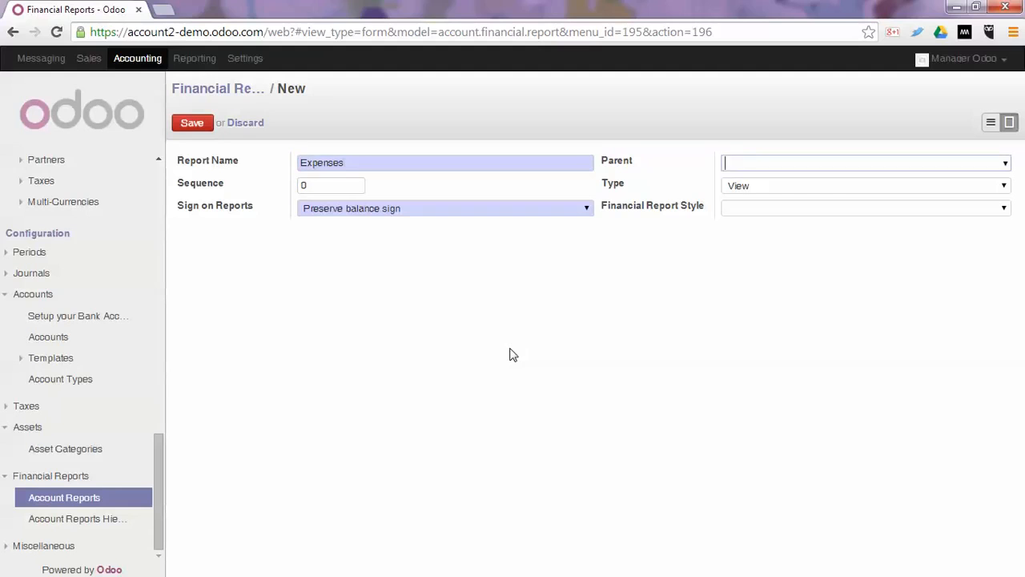
type("fina")
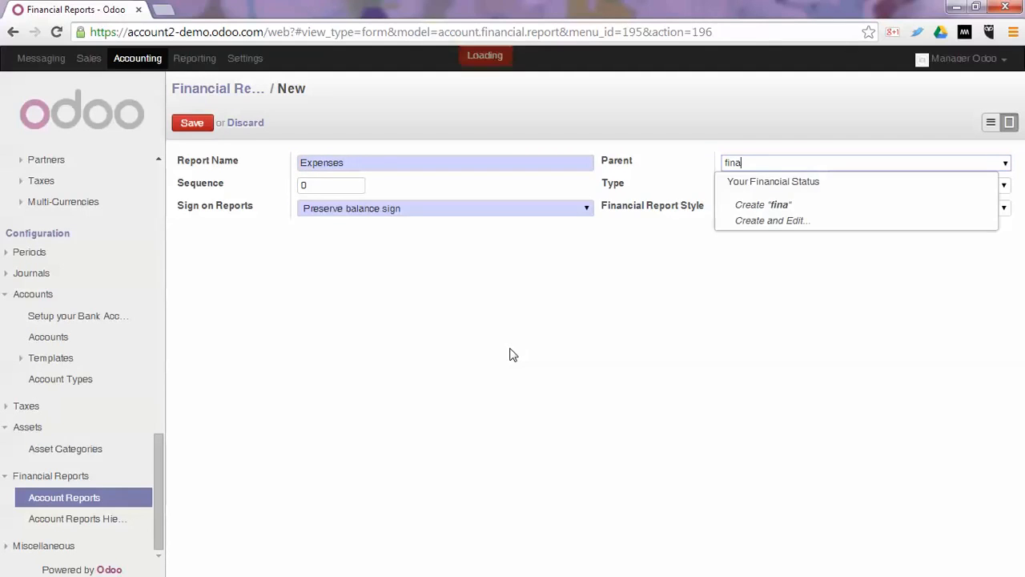
key("Return")
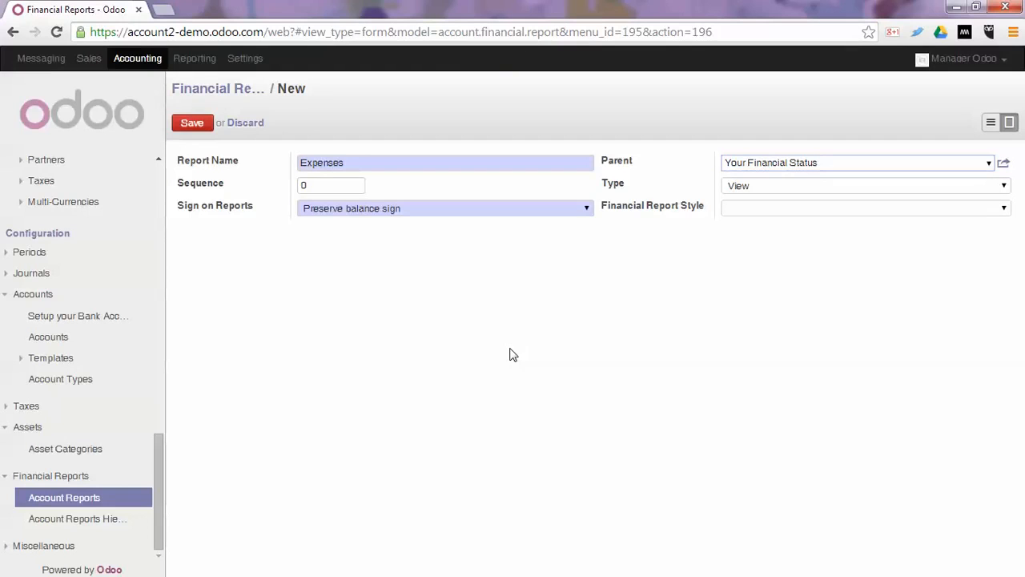
key("Tab")
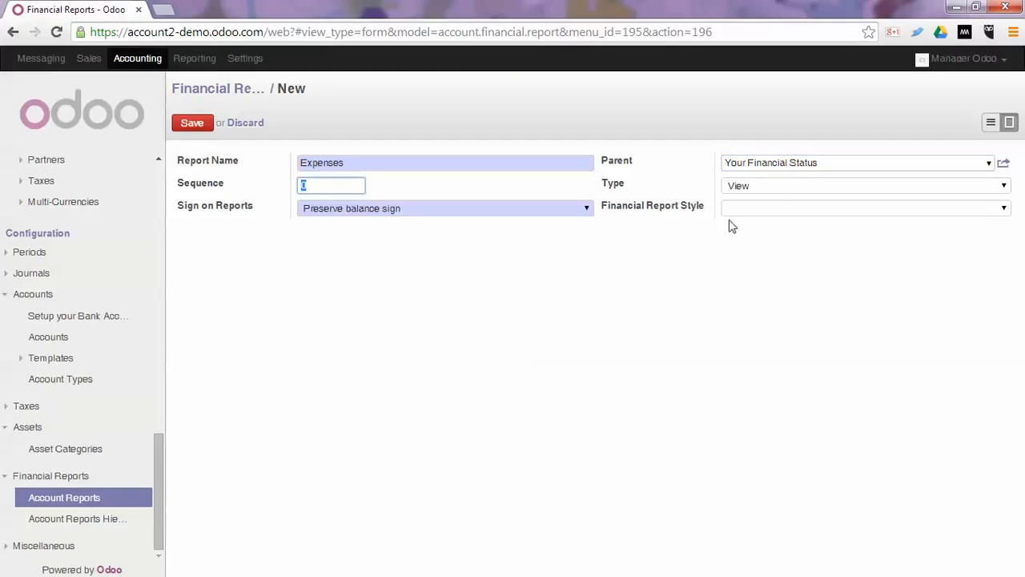
key("Tab")
Set the Expenses report's type to Account Type and its display details to No detail.
left_click(788, 189)
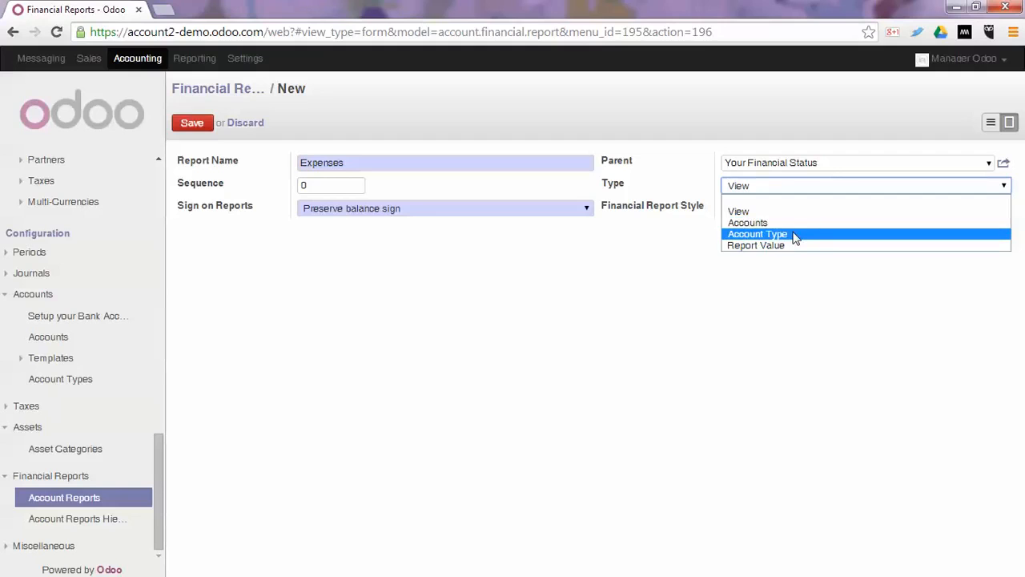
left_click(795, 235)
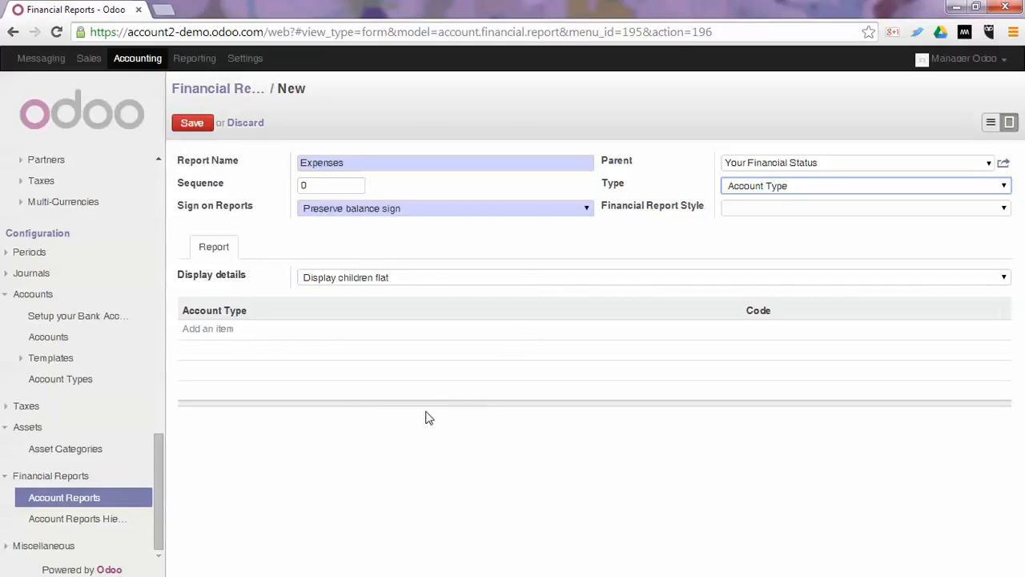
left_click(375, 277)
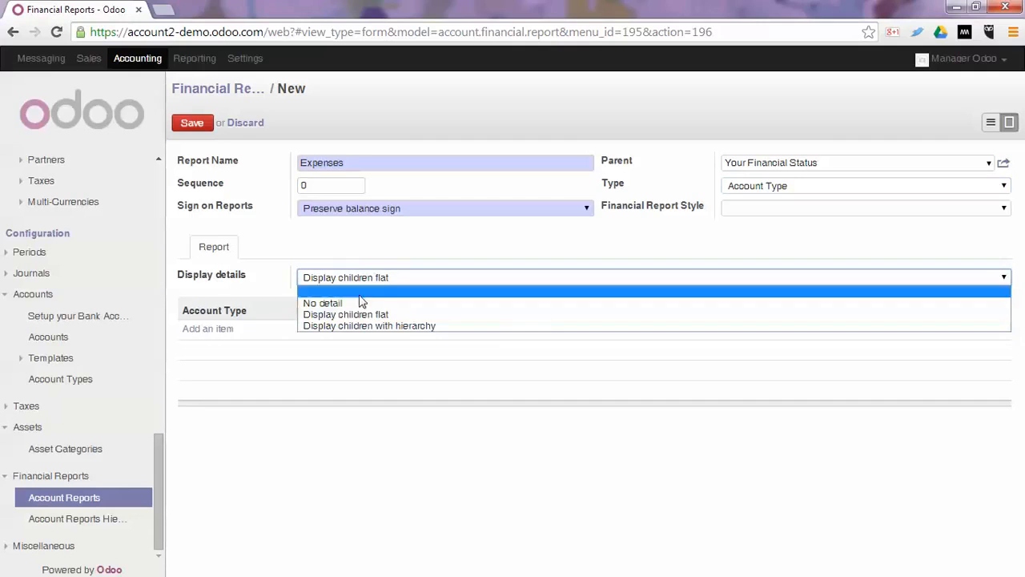
left_click(353, 304)
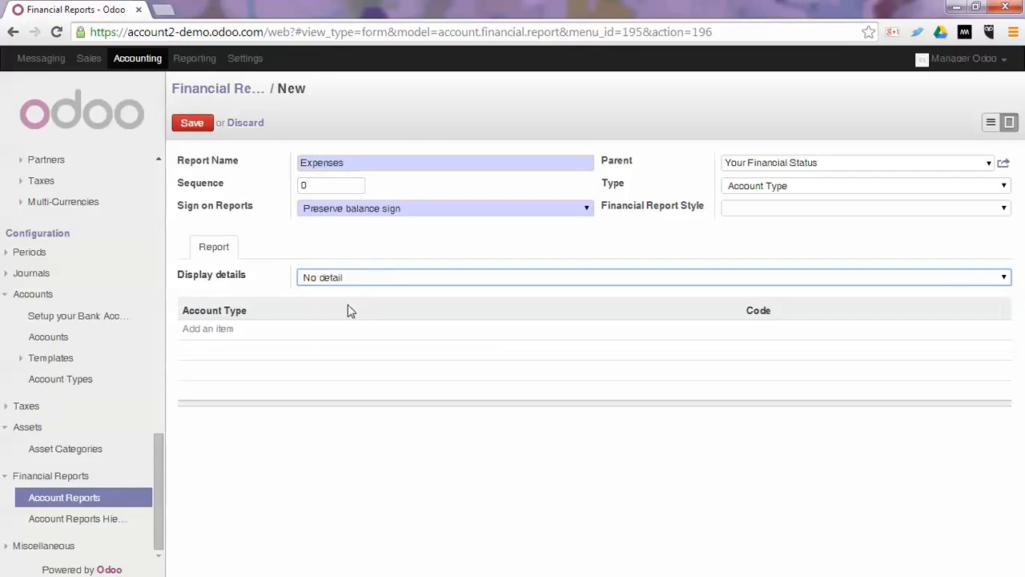
Add the Expense account type to the Expenses report and save the report.
left_click(206, 328)
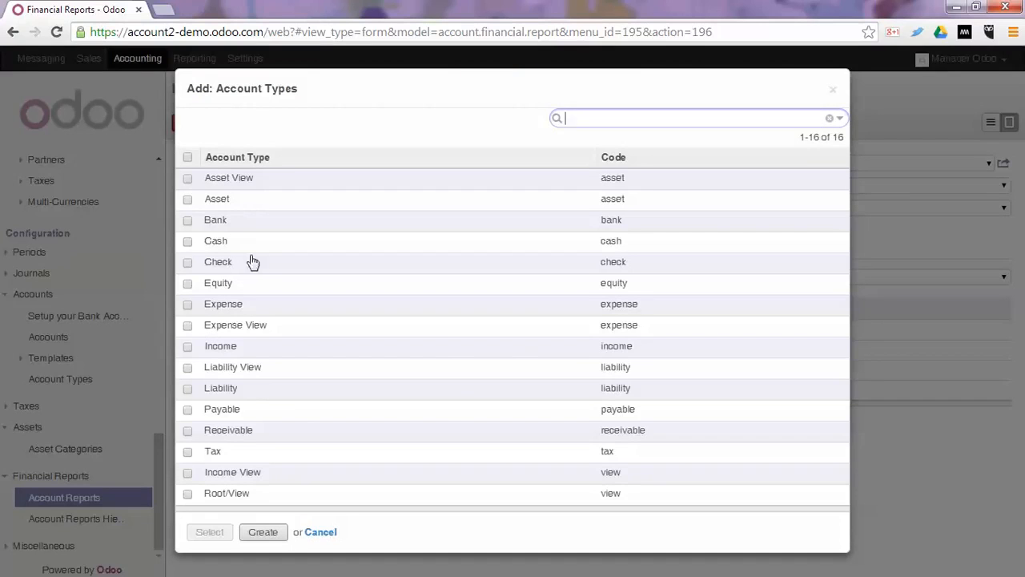
left_click(235, 307)
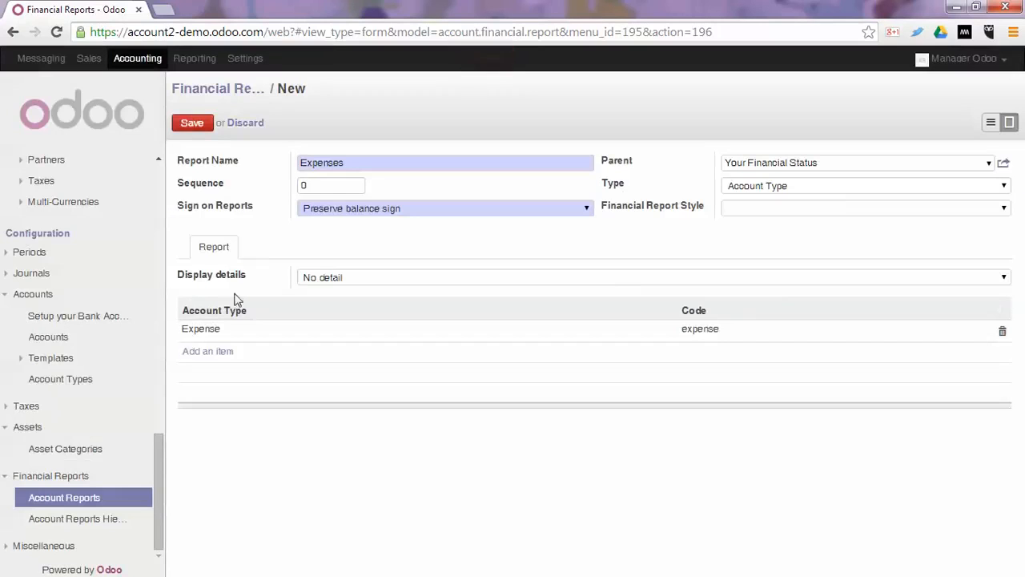
left_click(191, 123)
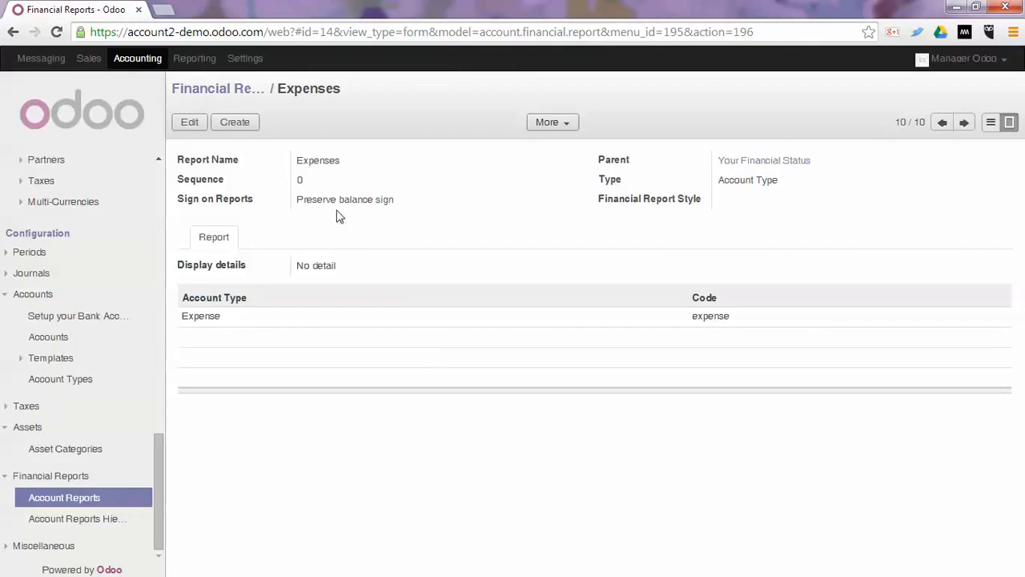
Start a new financial report named "Income" with "Your Financial Status" as its parent.
left_click(228, 124)
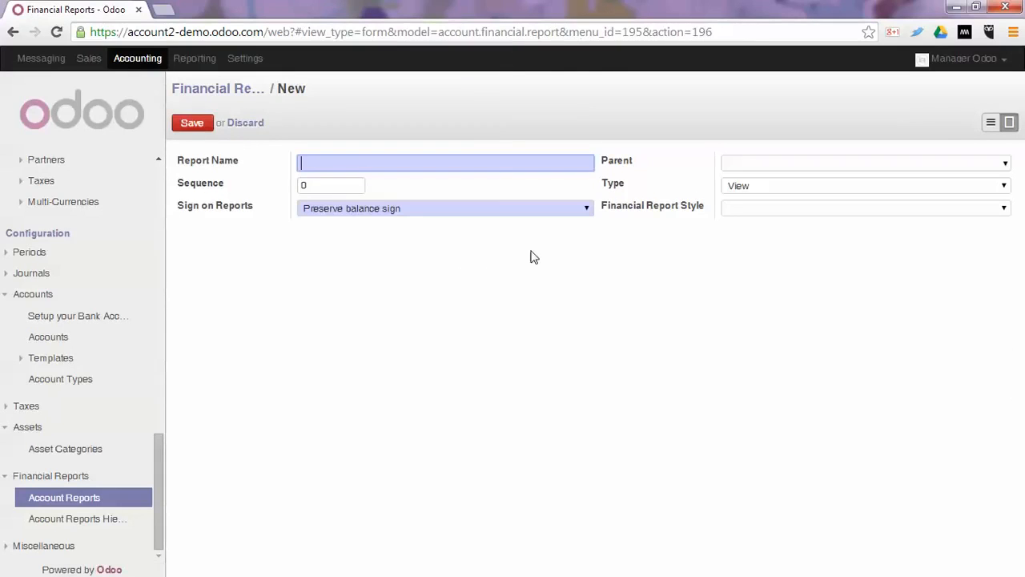
type("Income")
key("Tab")
type("finan")
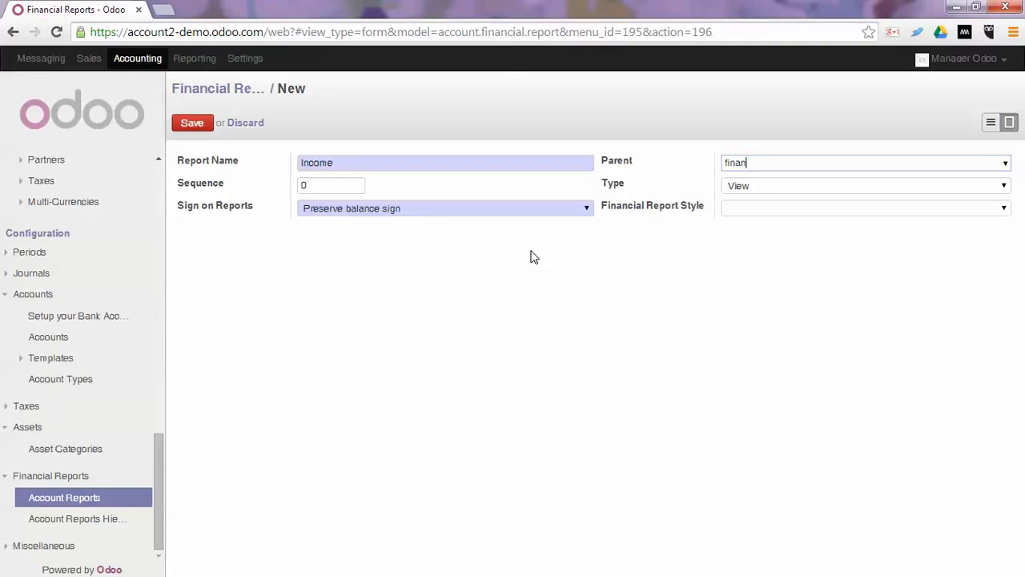
key("Down")
key("Return")
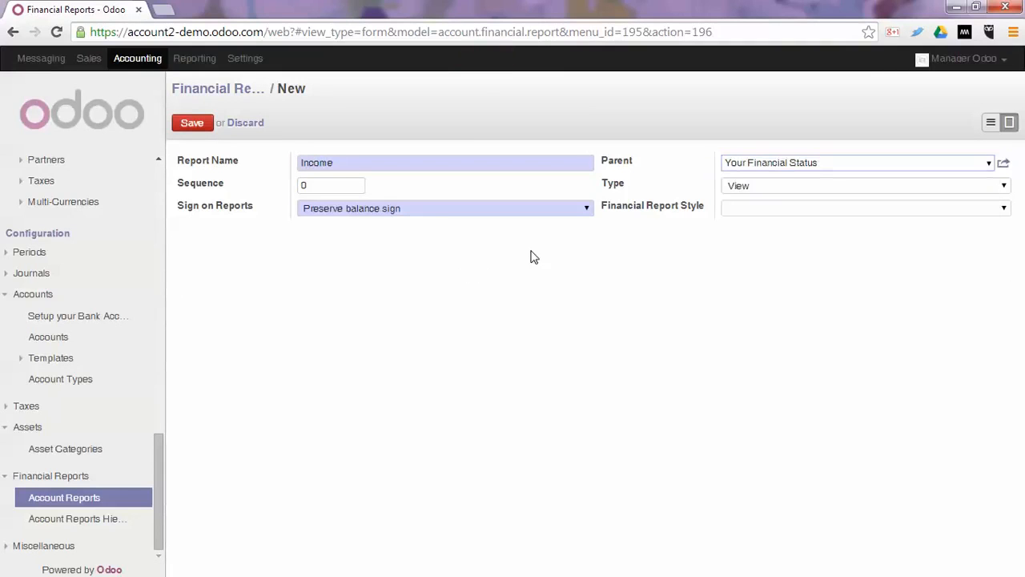
key("Tab")
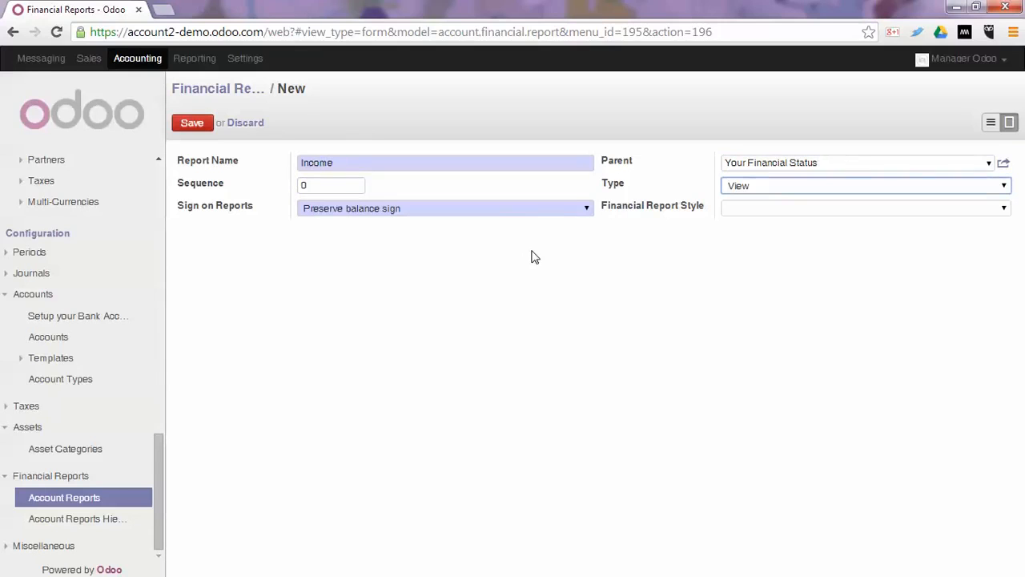
Set the Income report's type to Account Type and its display details to No detail.
key("Down")
key("Down")
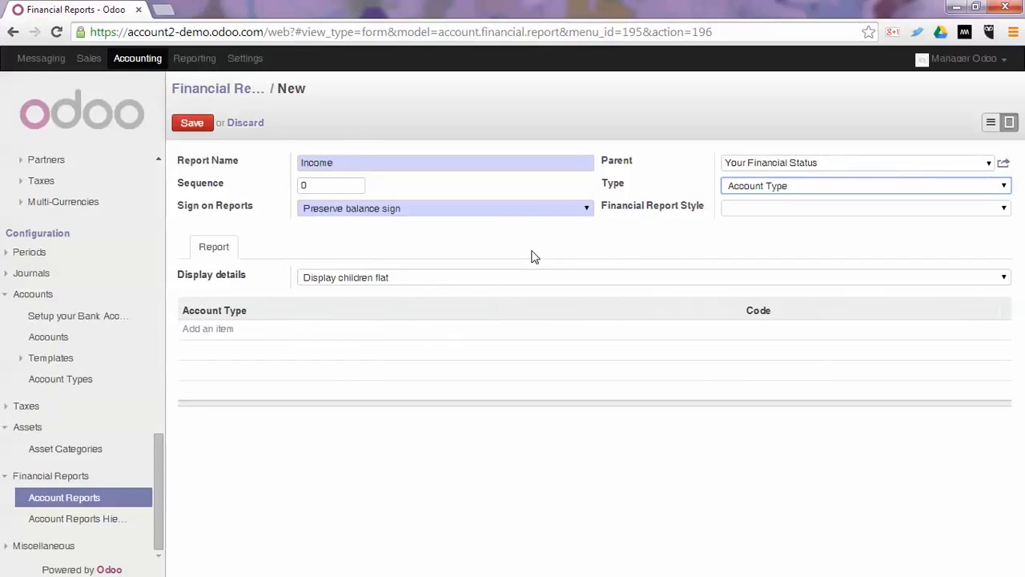
key("Tab")
key("Tab")
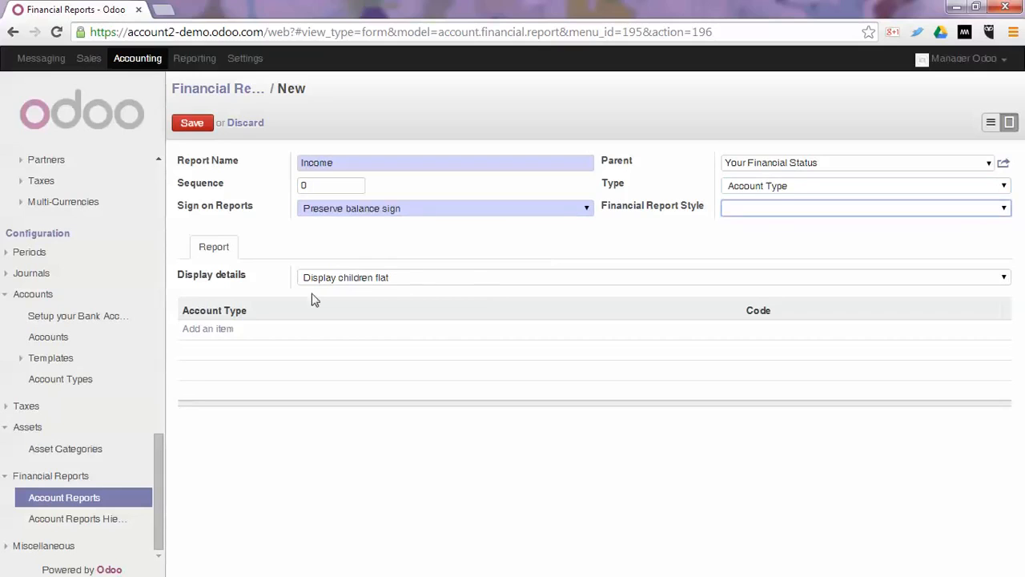
left_click(327, 278)
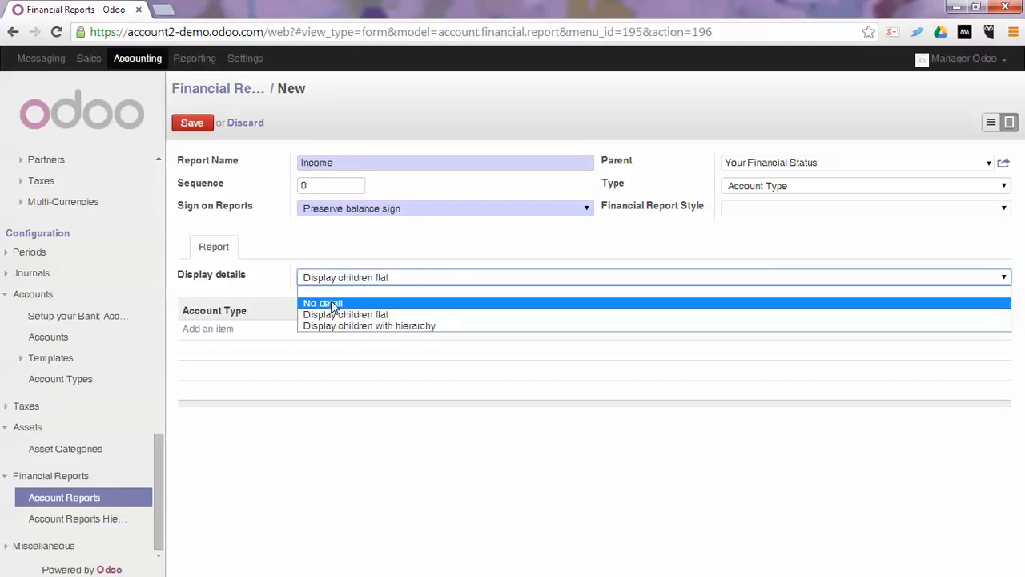
left_click(329, 301)
Find the Income account type by searching for "incom", add it to the Income report and save the report.
left_click(208, 328)
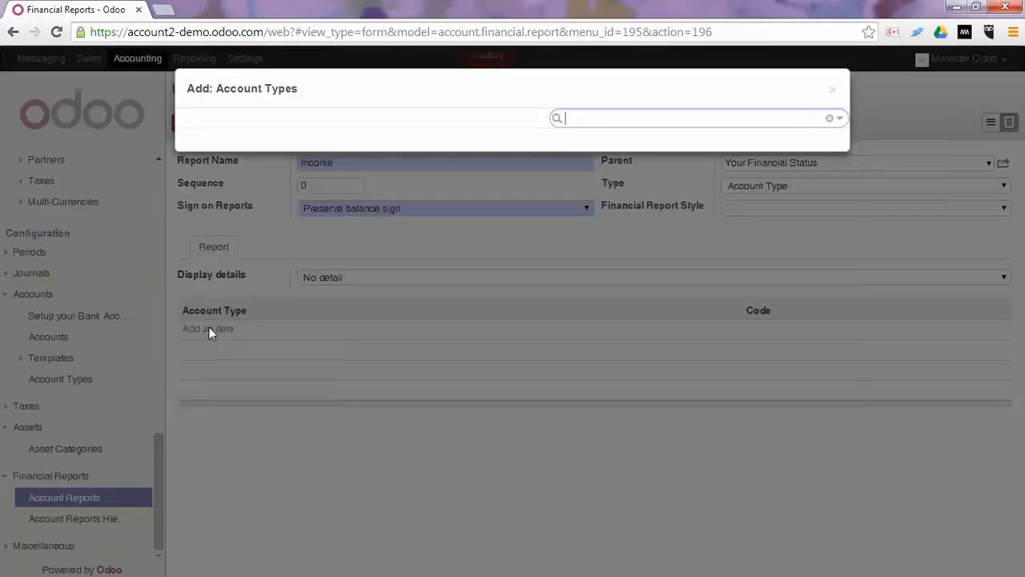
type("i")
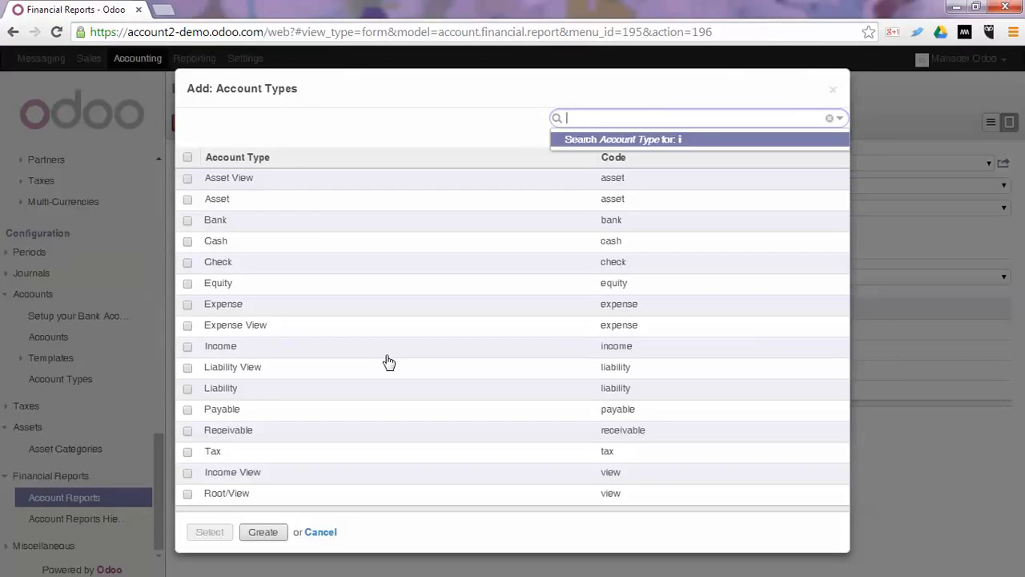
type("ncom")
key("Return")
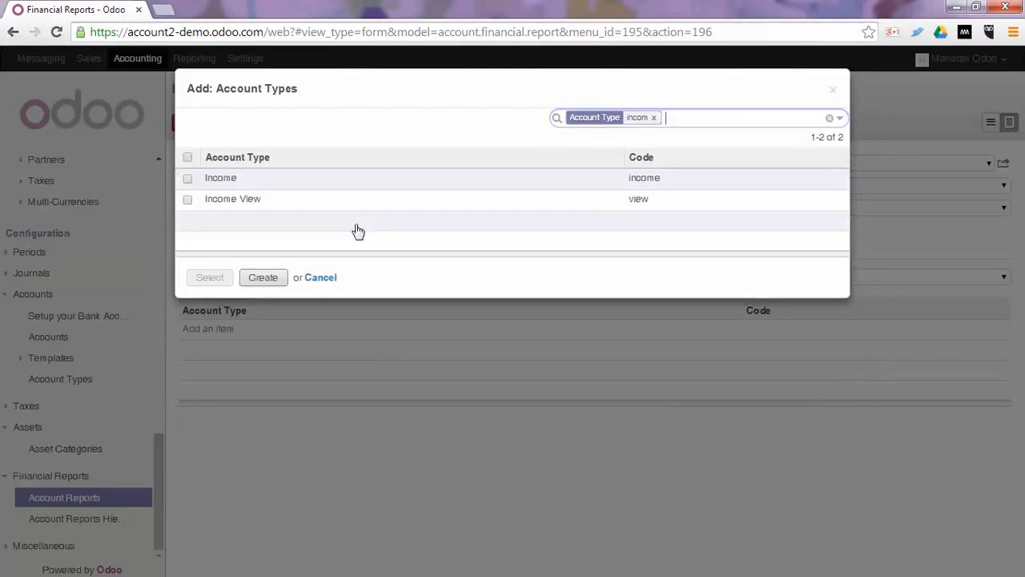
left_click(232, 178)
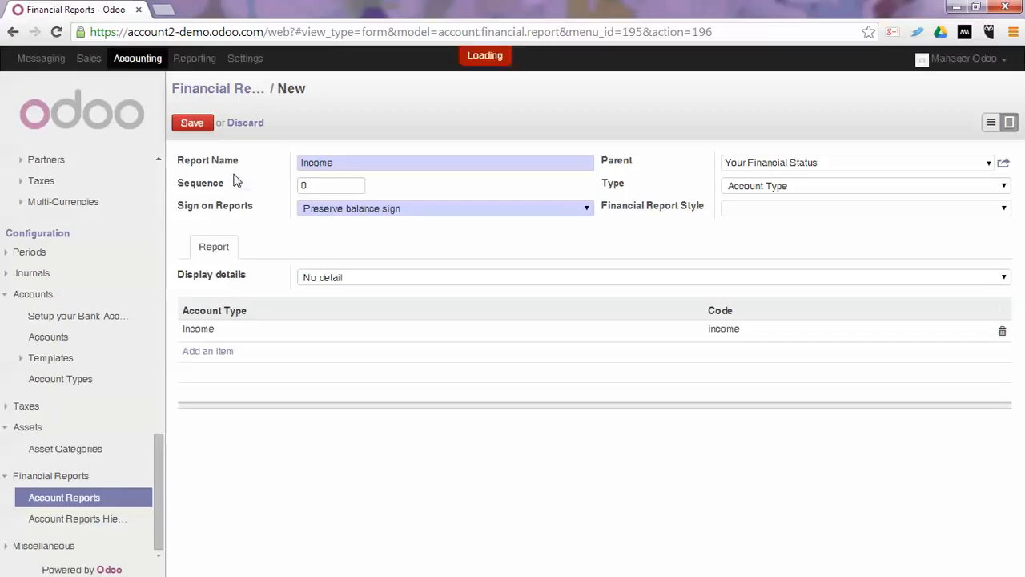
left_click(192, 123)
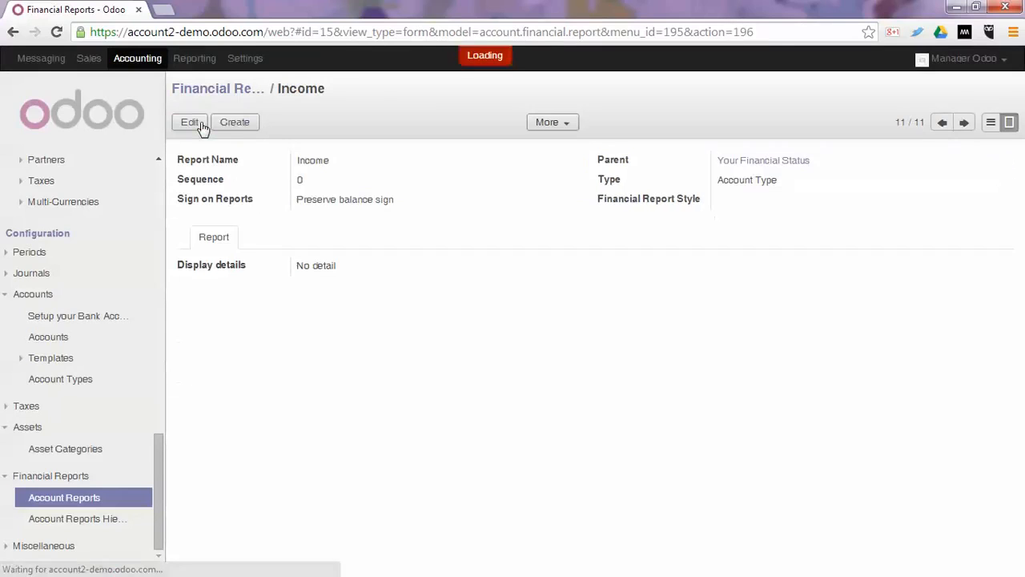
Start a new financial report named "Bank" with parent "Your Financial Status" and set its type to Accounts.
left_click(243, 125)
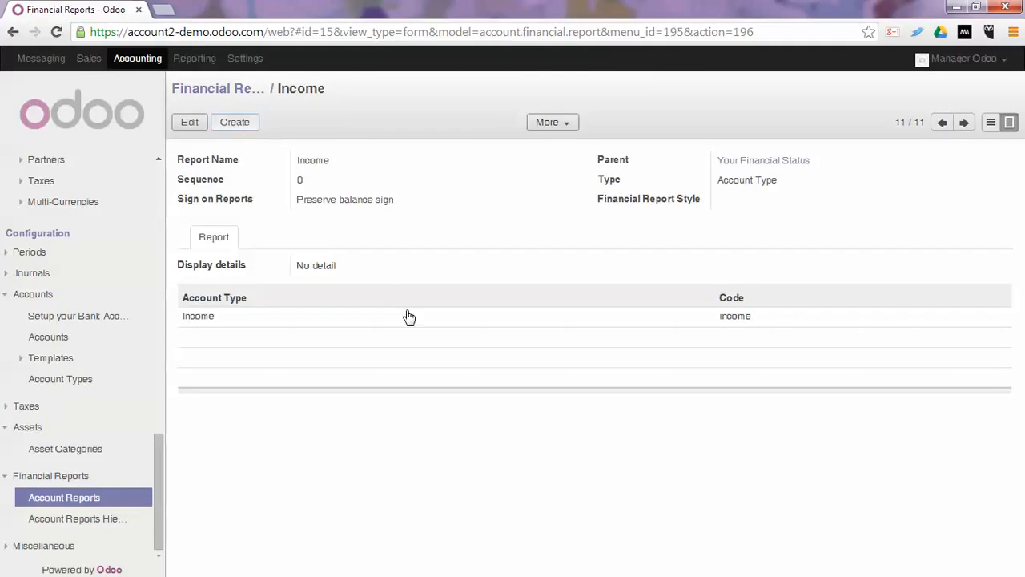
type("Bank")
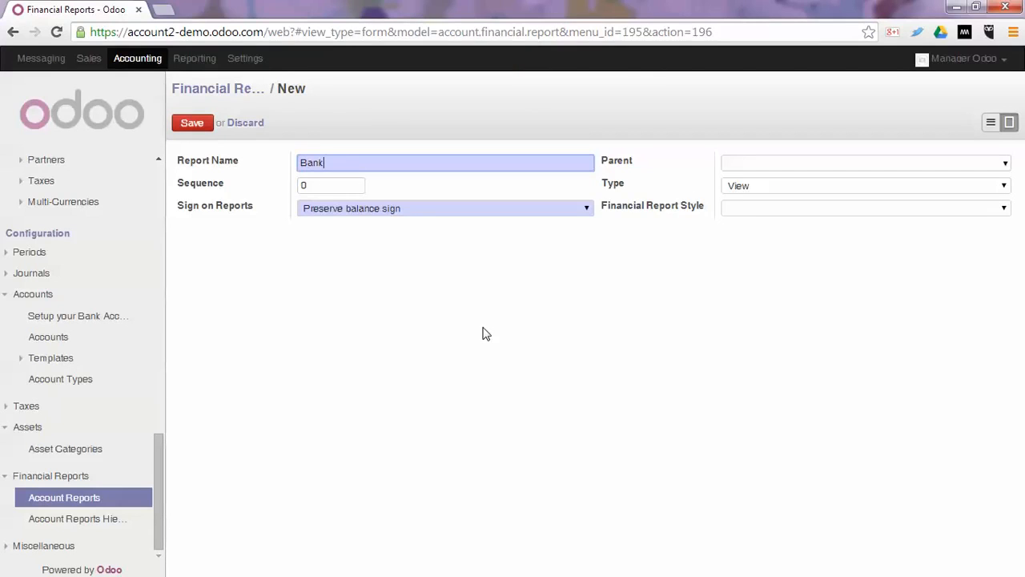
key("Tab")
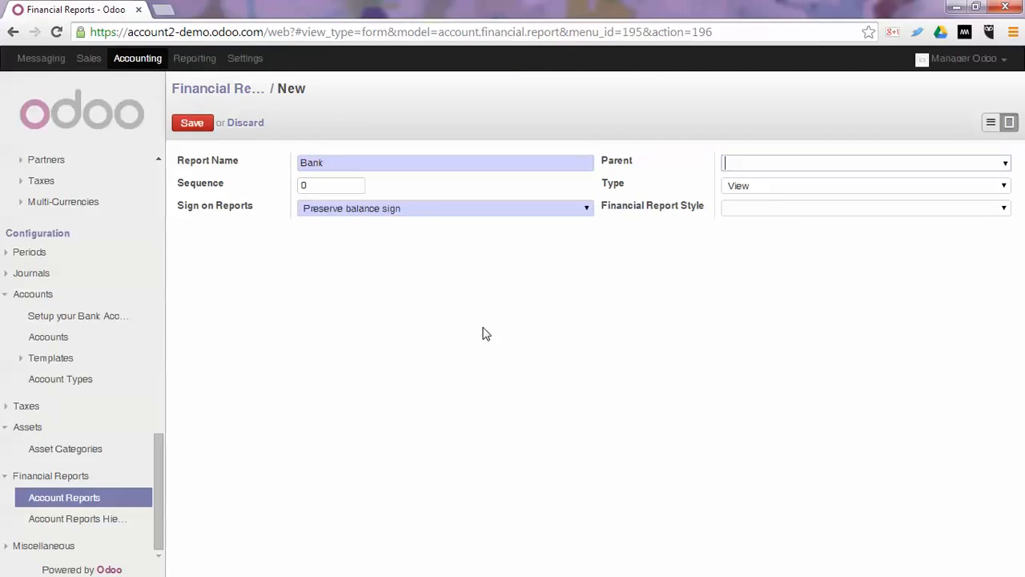
type("fina")
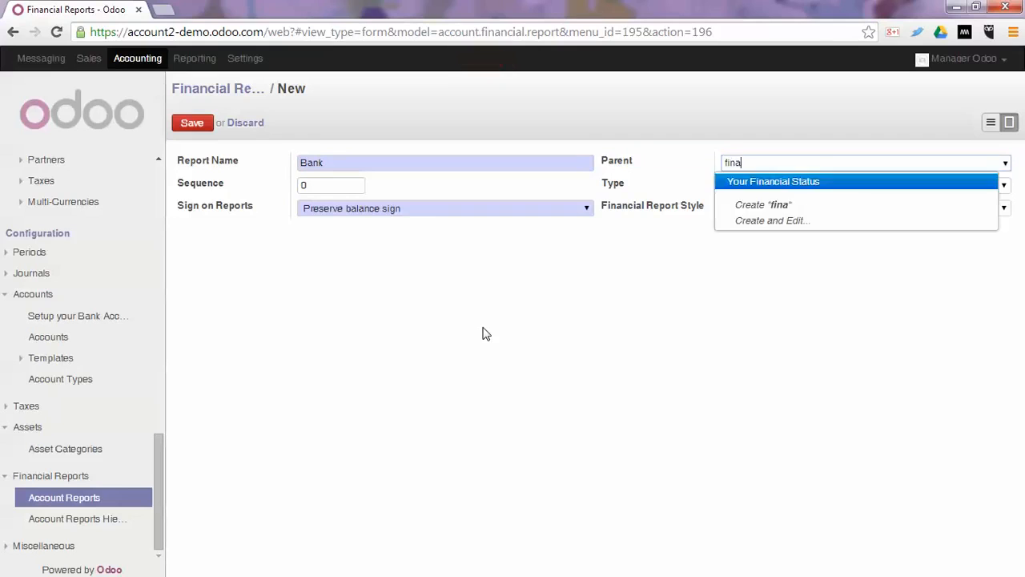
key("Return")
key("Tab")
key("Tab")
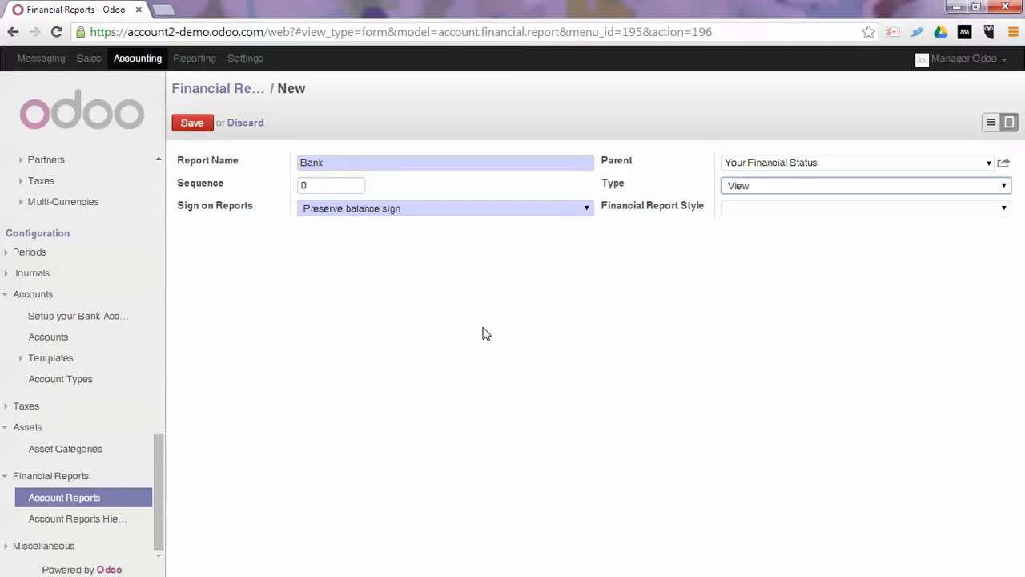
key("Down")
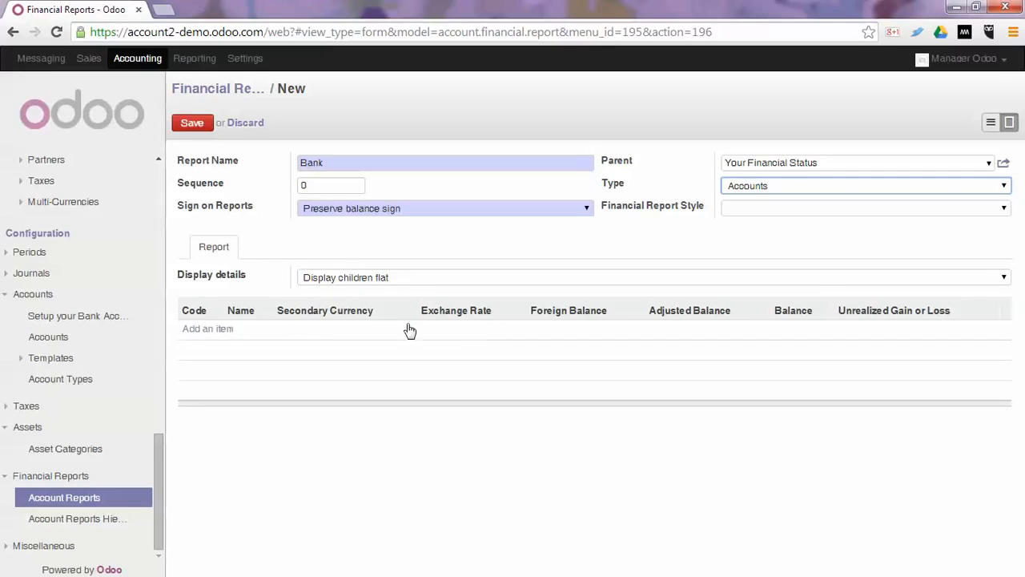
Set the Bank report's display details to Display children flat.
left_click(336, 281)
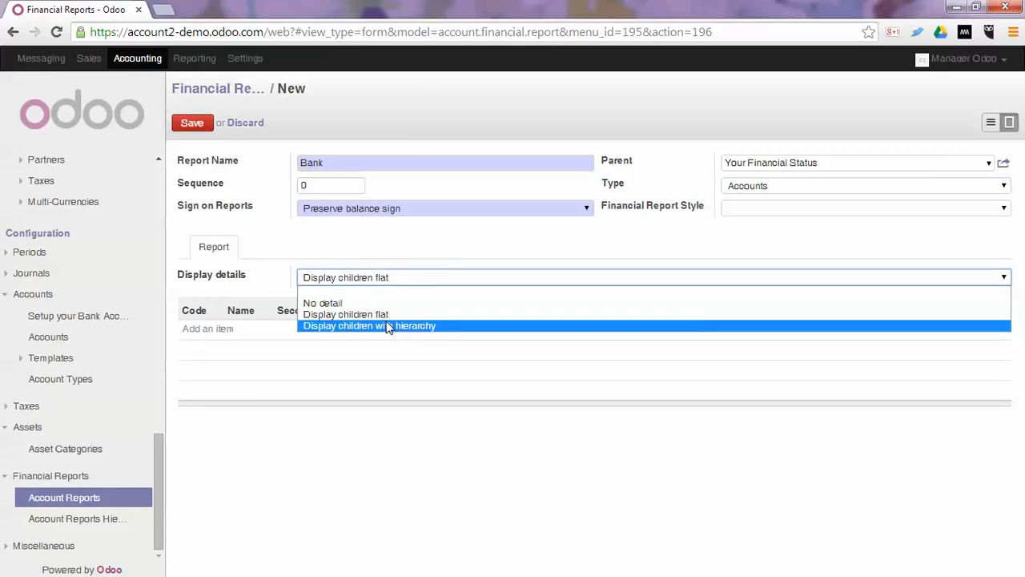
key("Up")
key("Return")
Add the Bank and Industrial & Commercial Bank of China accounts to the Bank report and save it.
left_click(223, 333)
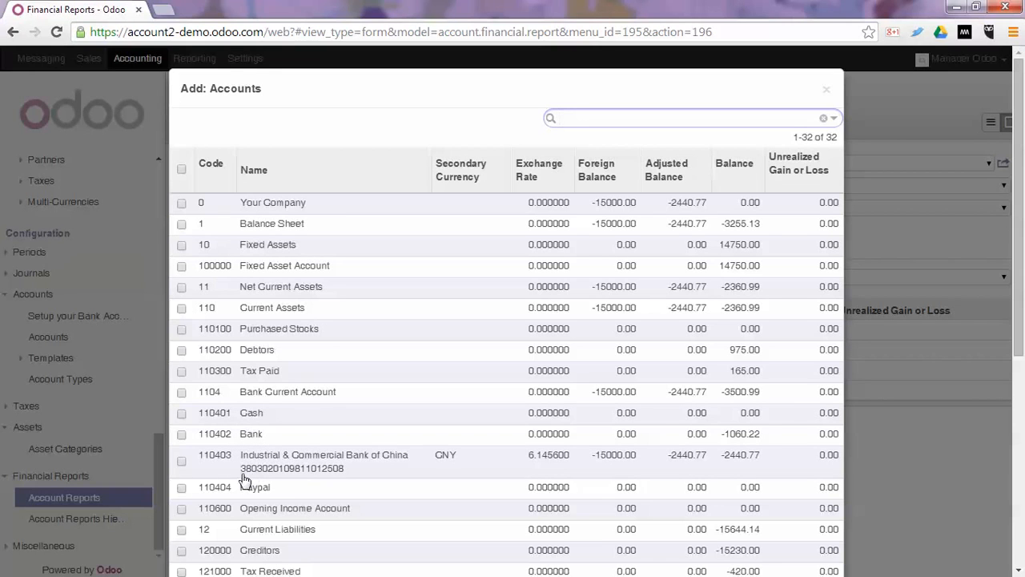
left_click(182, 462)
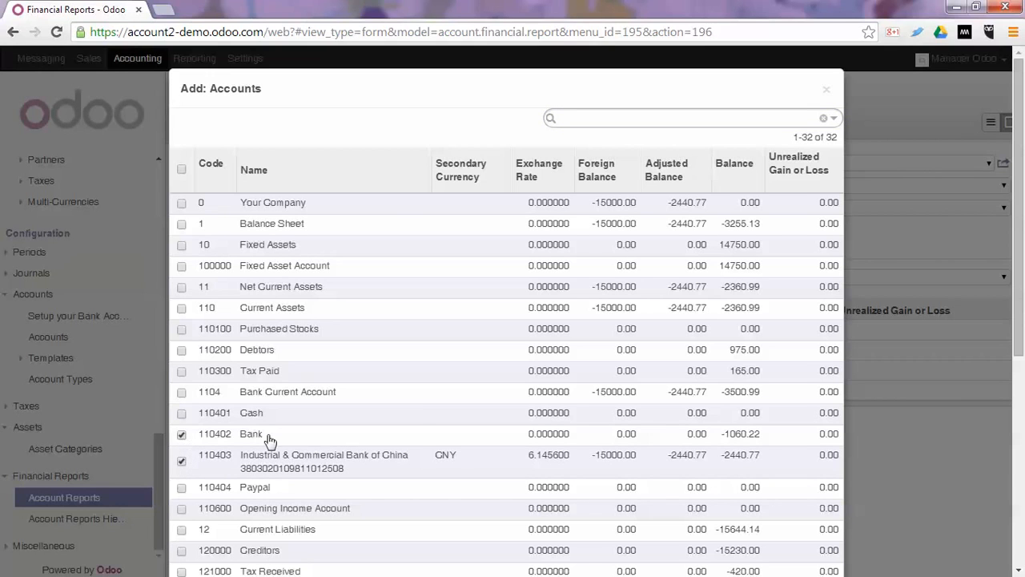
scroll(462, 305, "down", 1)
scroll(462, 305, "down", 4)
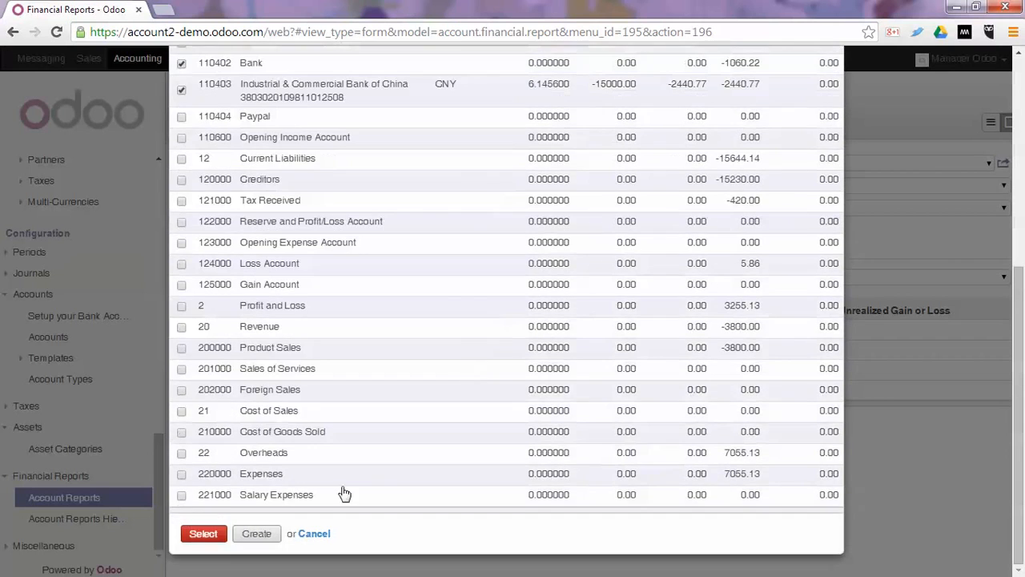
left_click(200, 533)
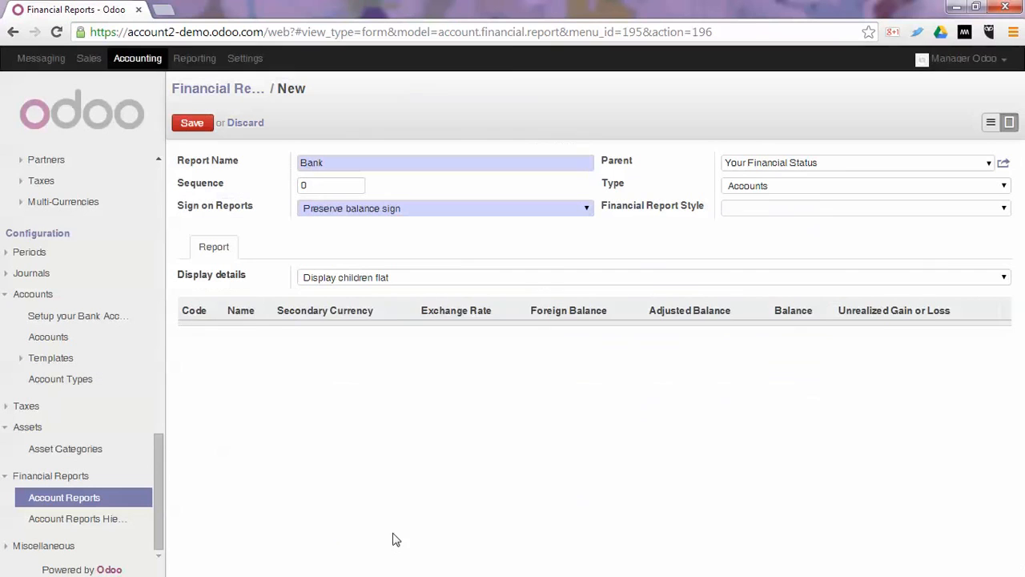
left_click(197, 125)
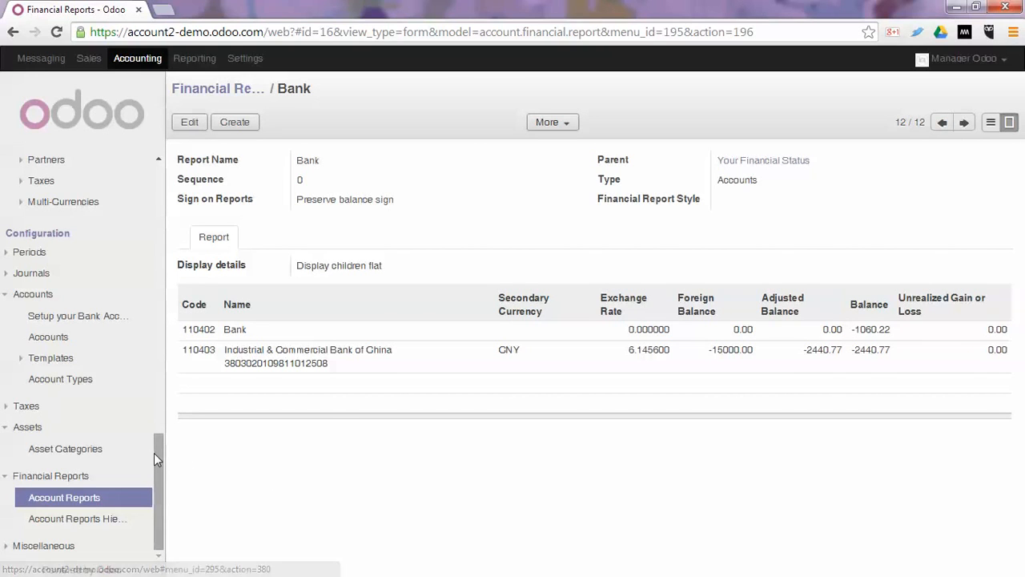
Print the "Your Financial Status" financial report for fiscal year 2014 without filters and check the PDF.
left_click_drag(155, 453, 161, 377)
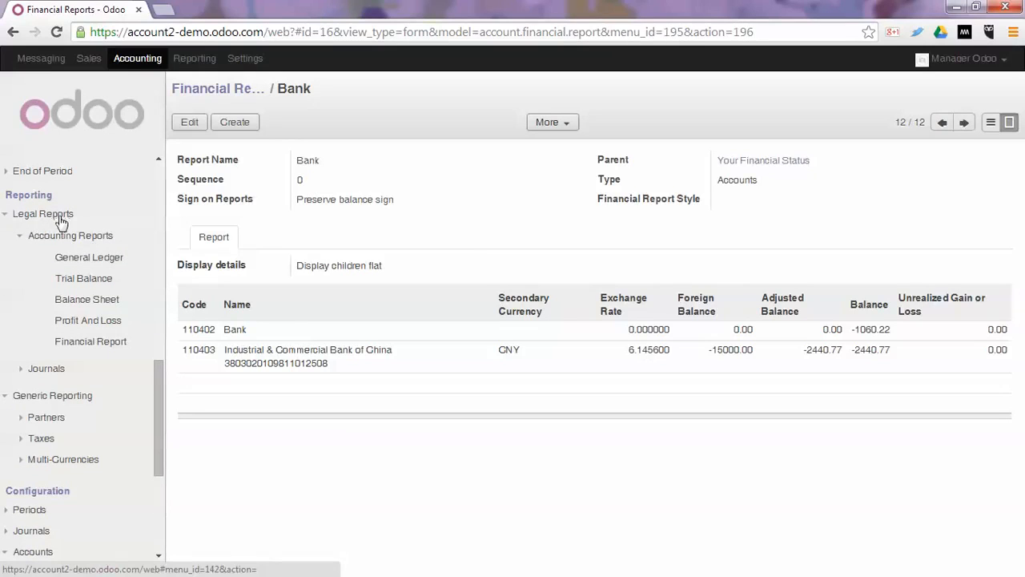
left_click(84, 342)
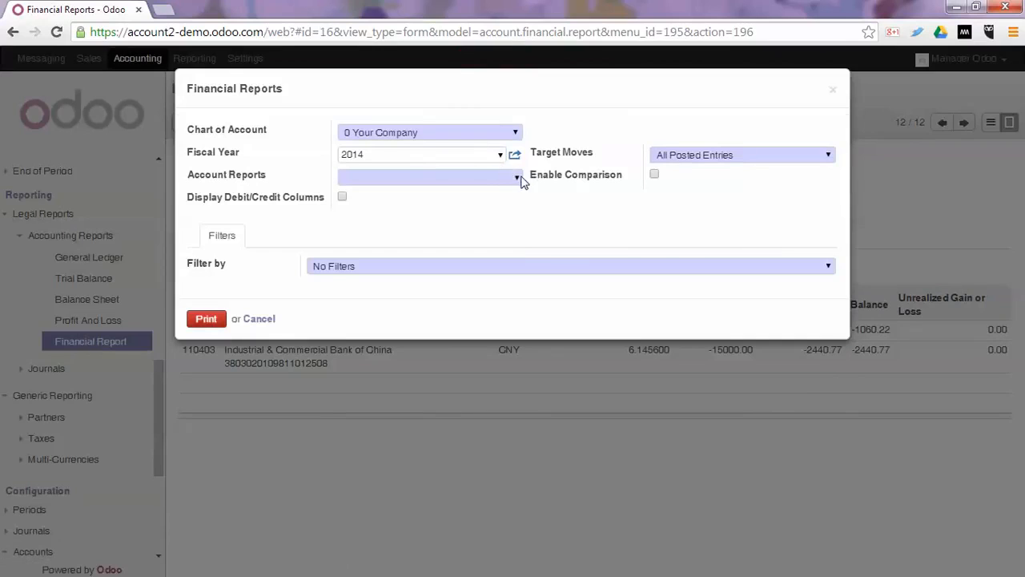
left_click(515, 179)
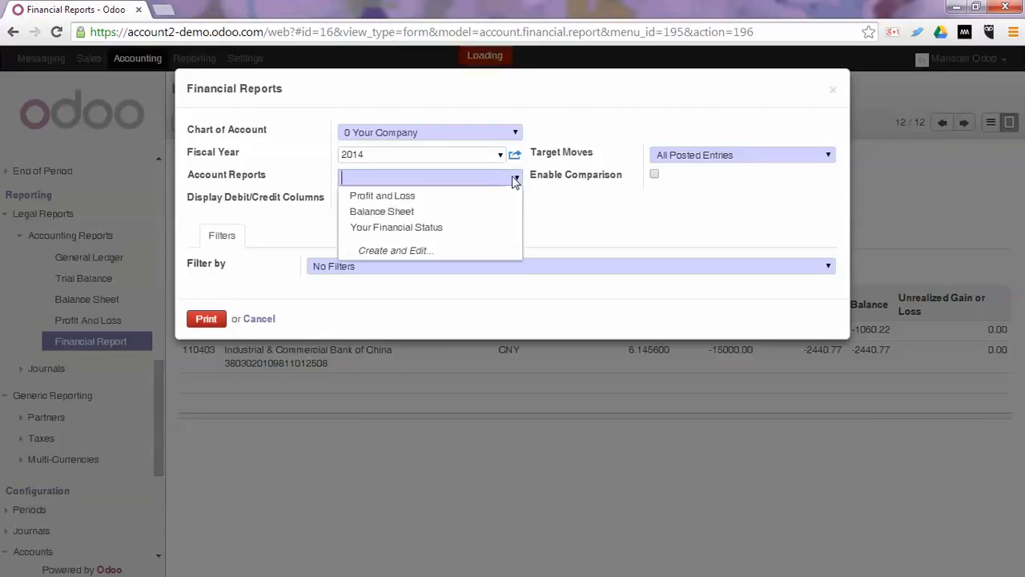
left_click(417, 231)
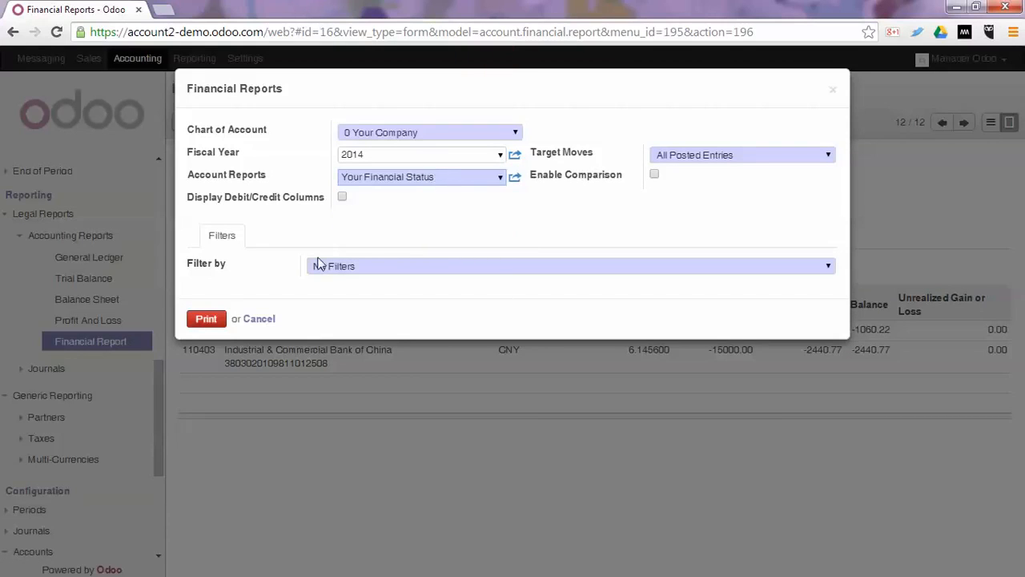
left_click(205, 323)
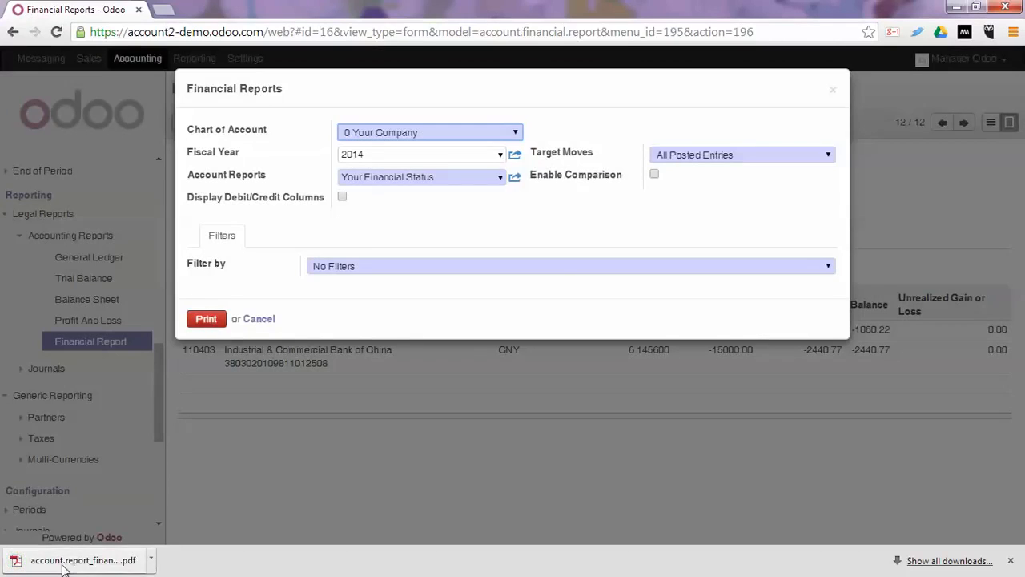
left_click(36, 560)
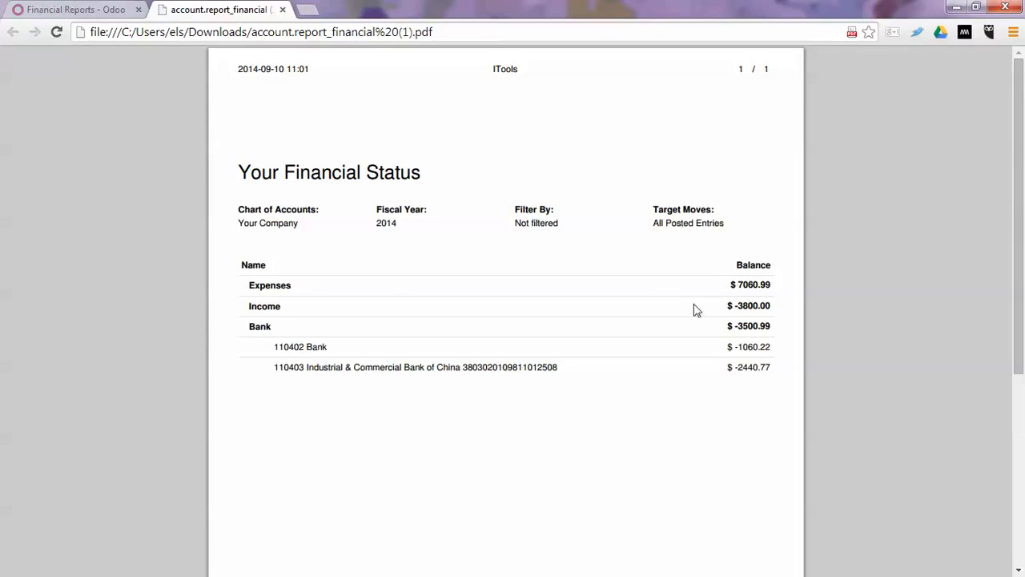
left_click(282, 10)
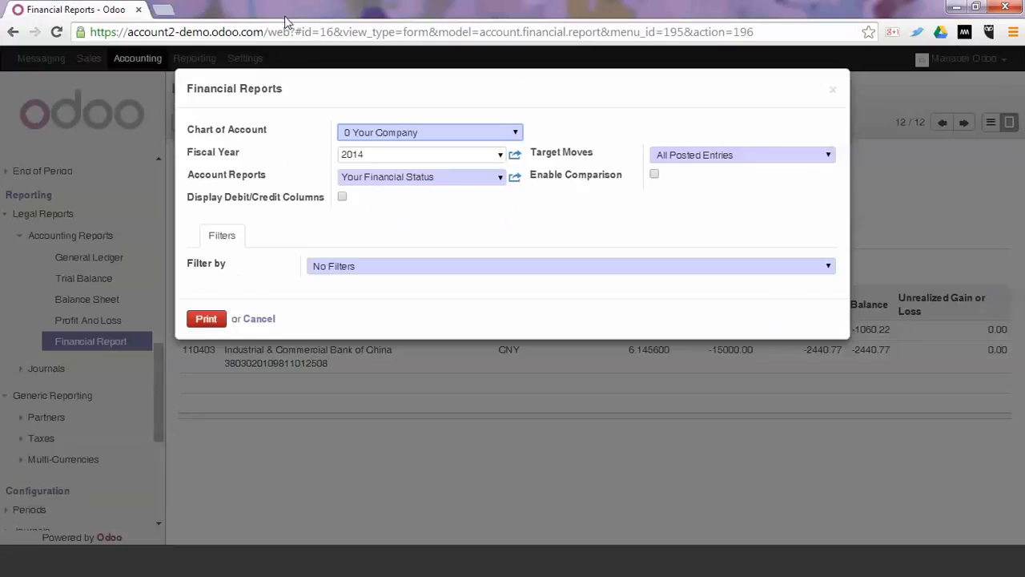
left_click(261, 320)
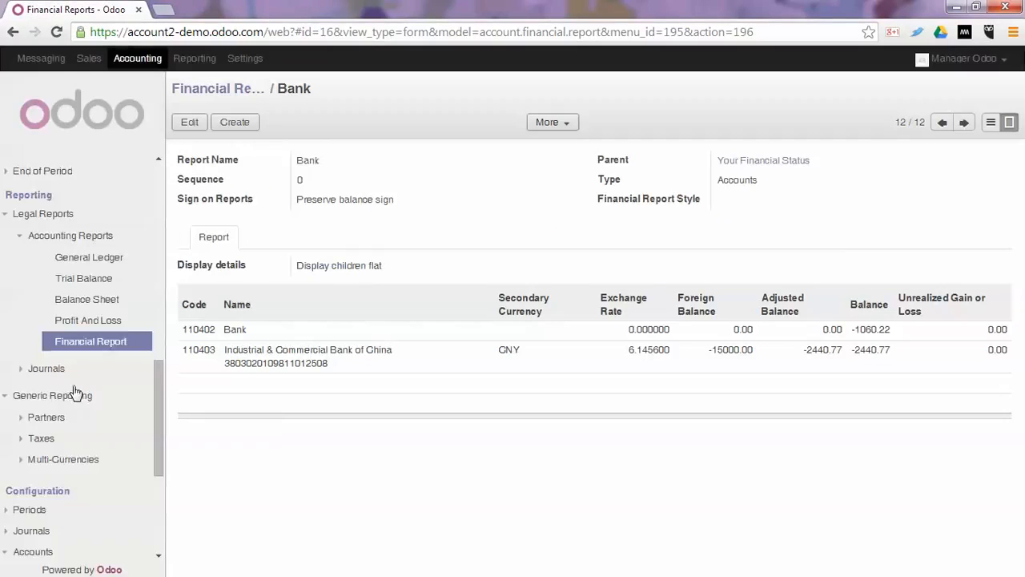
Set the sign on reports of the Expenses report to Reverse balance sign and save it.
scroll(88, 385, "down", 3)
left_click(80, 498)
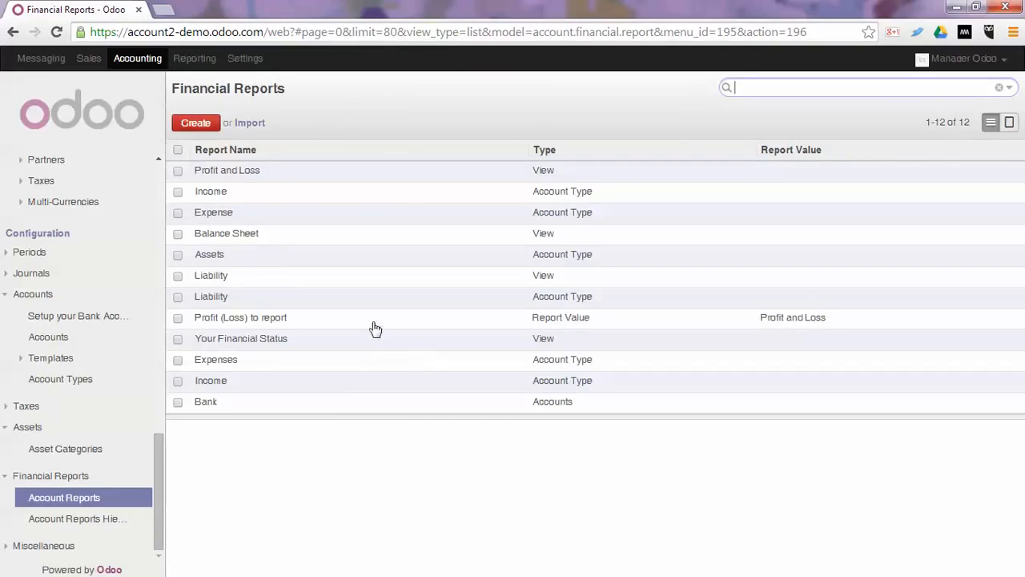
left_click(216, 361)
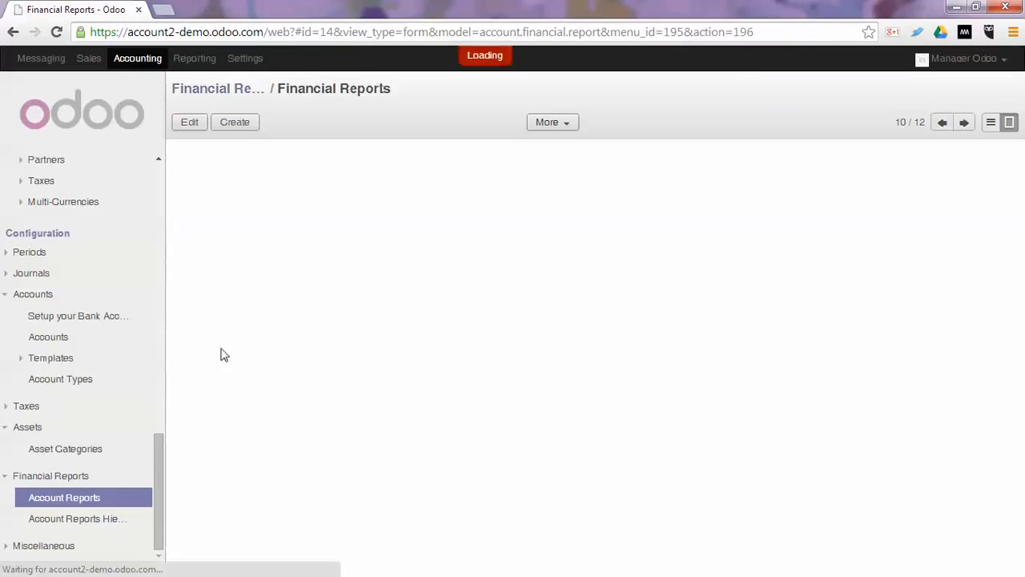
left_click(186, 122)
left_click(362, 208)
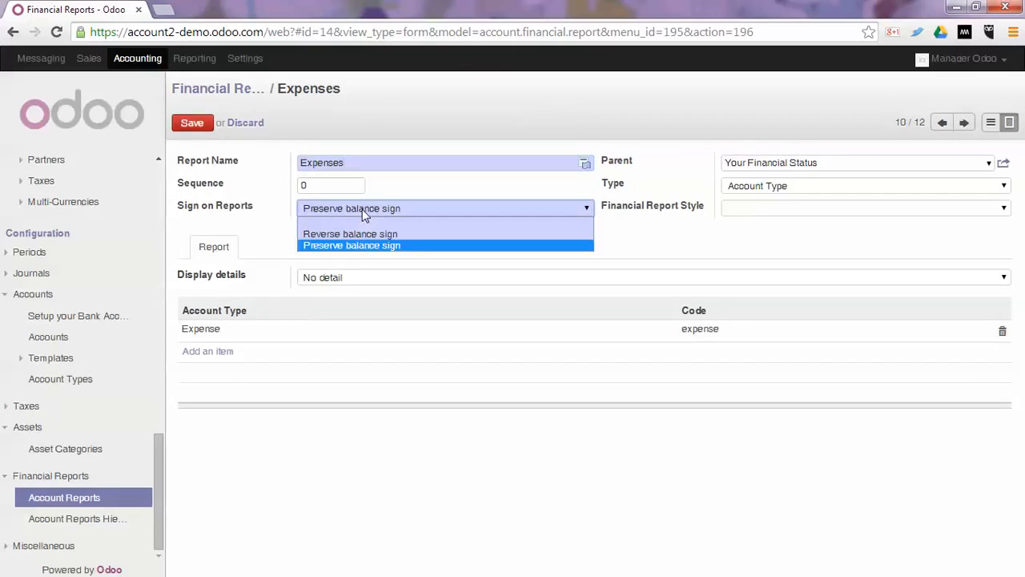
left_click(356, 234)
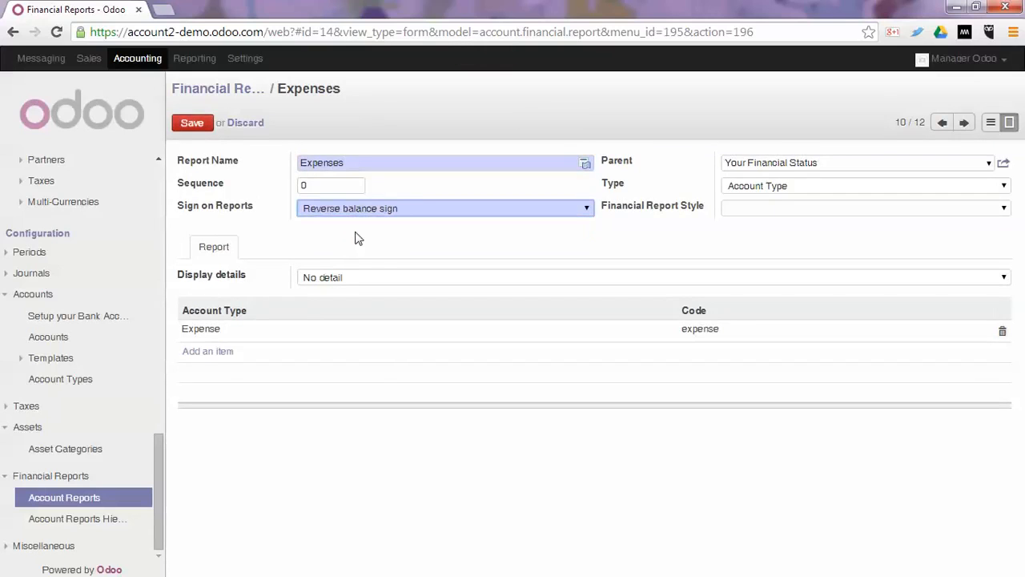
left_click(186, 128)
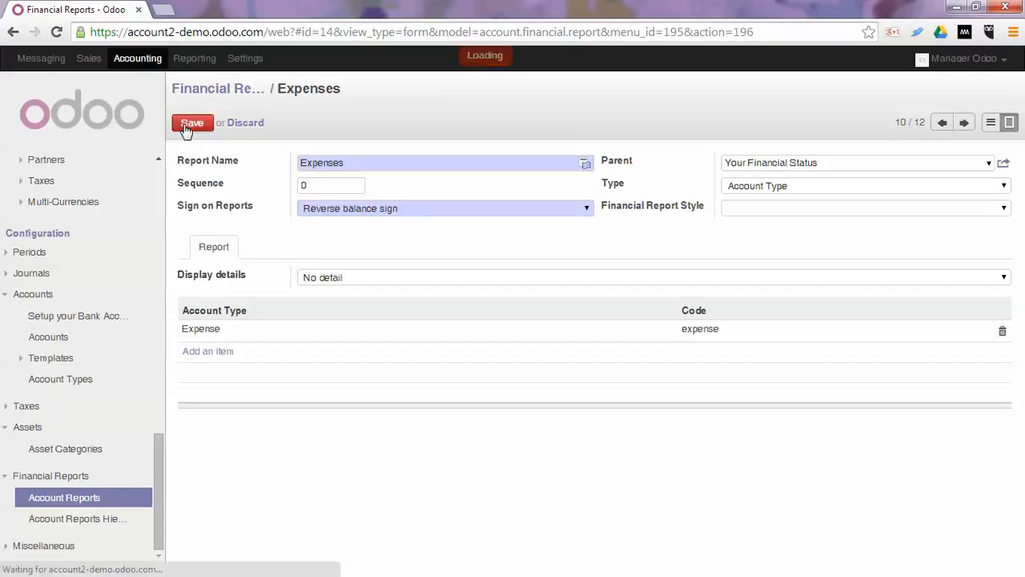
Set the sign on reports of the Income report under "Your Financial Status" to Reverse balance sign and save it.
left_click(963, 124)
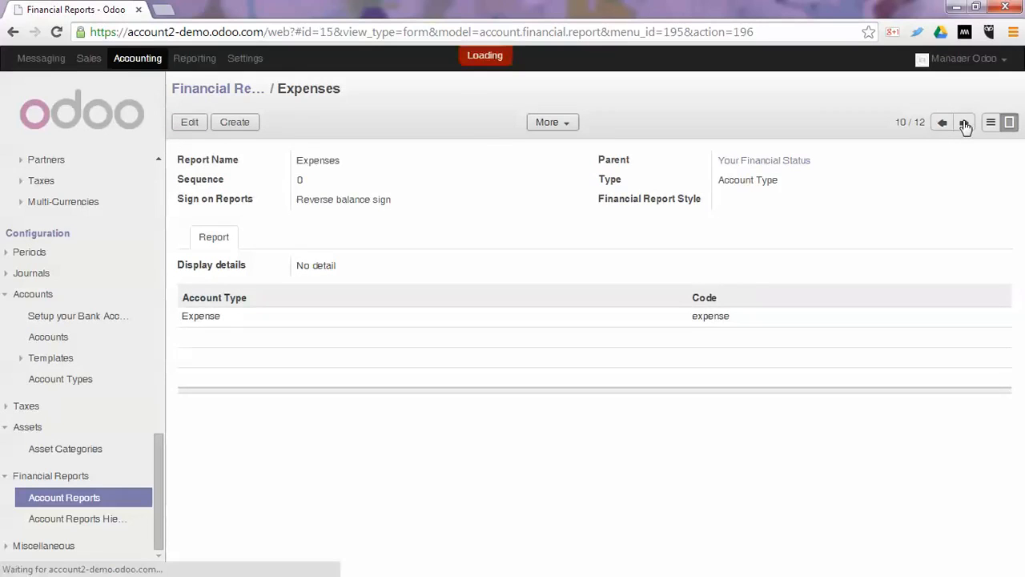
left_click(189, 122)
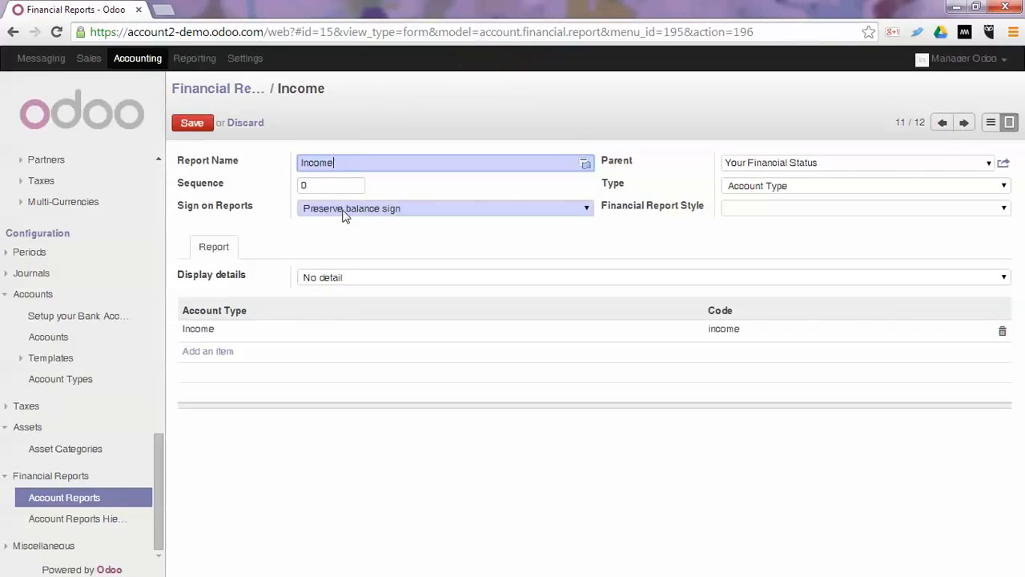
left_click(345, 210)
left_click(346, 234)
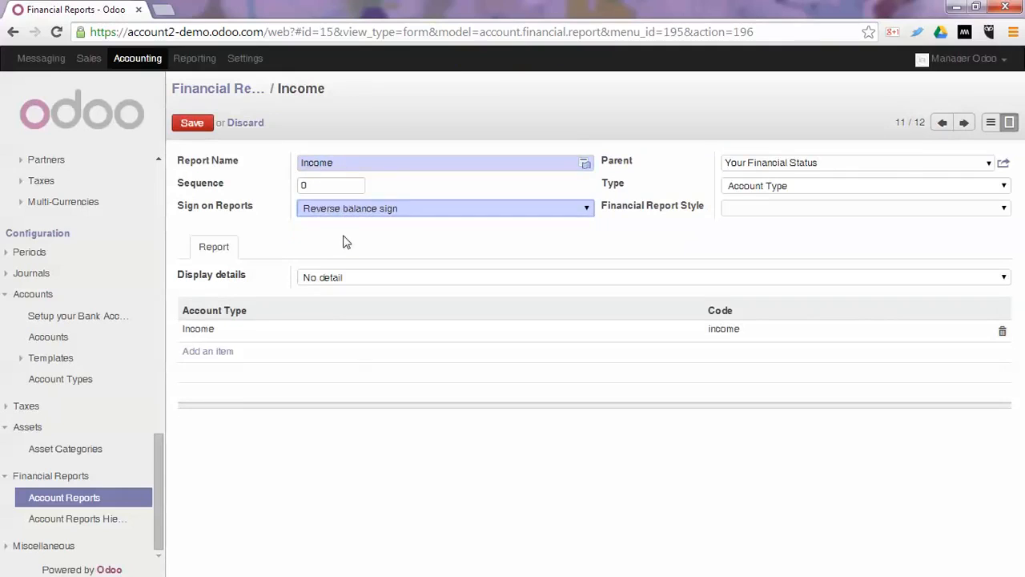
left_click(193, 124)
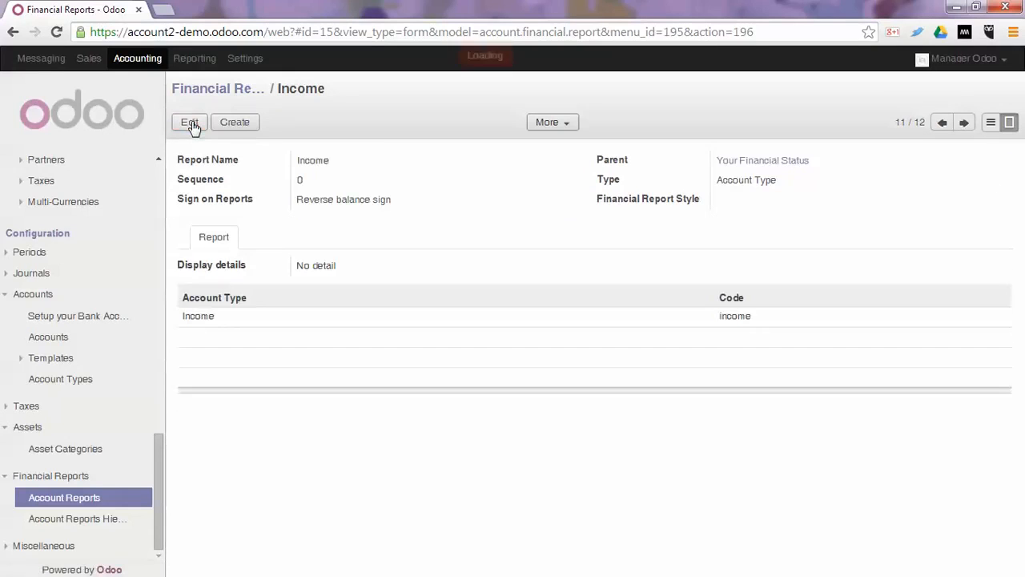
Reprint "Your Financial Status" for fiscal year 2014 with No Filters and check the balance signs and row order in the PDF.
scroll(96, 405, "up", 5)
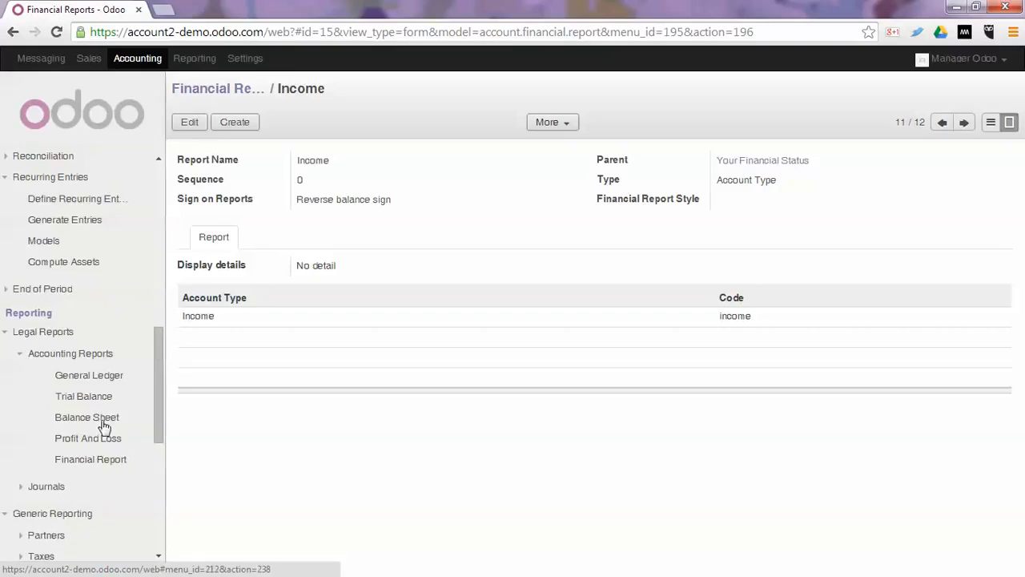
left_click(96, 460)
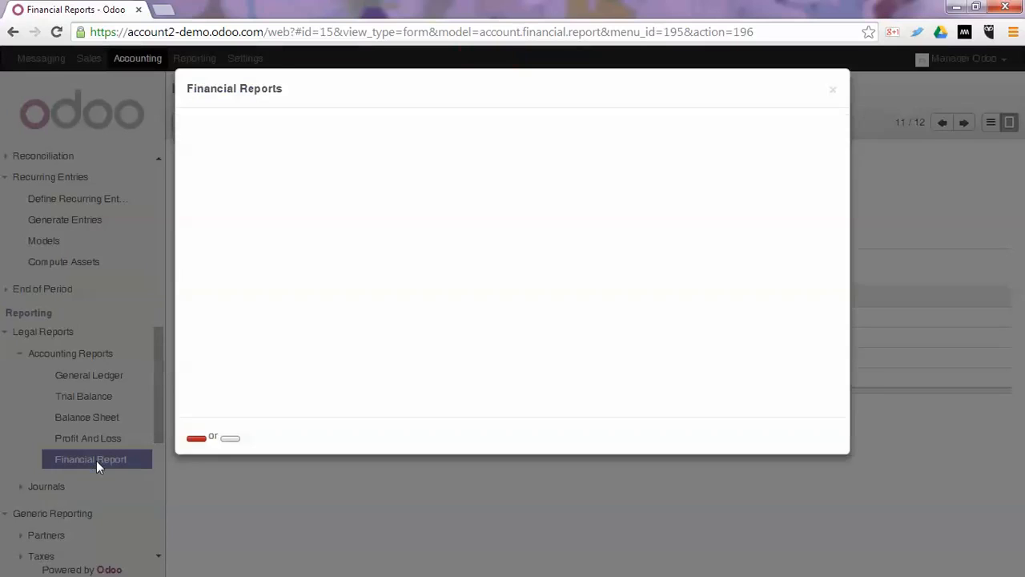
left_click(374, 178)
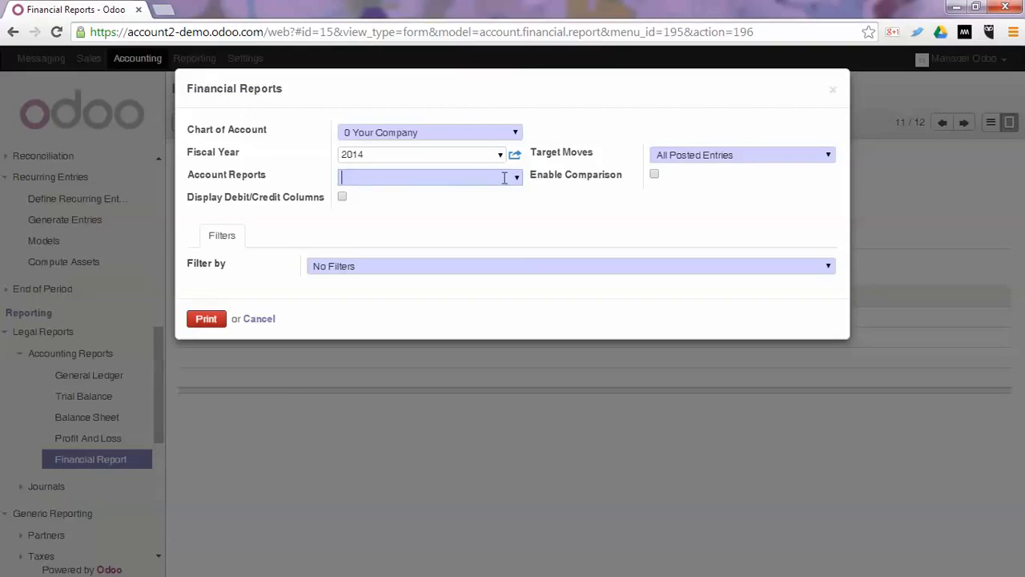
left_click(513, 177)
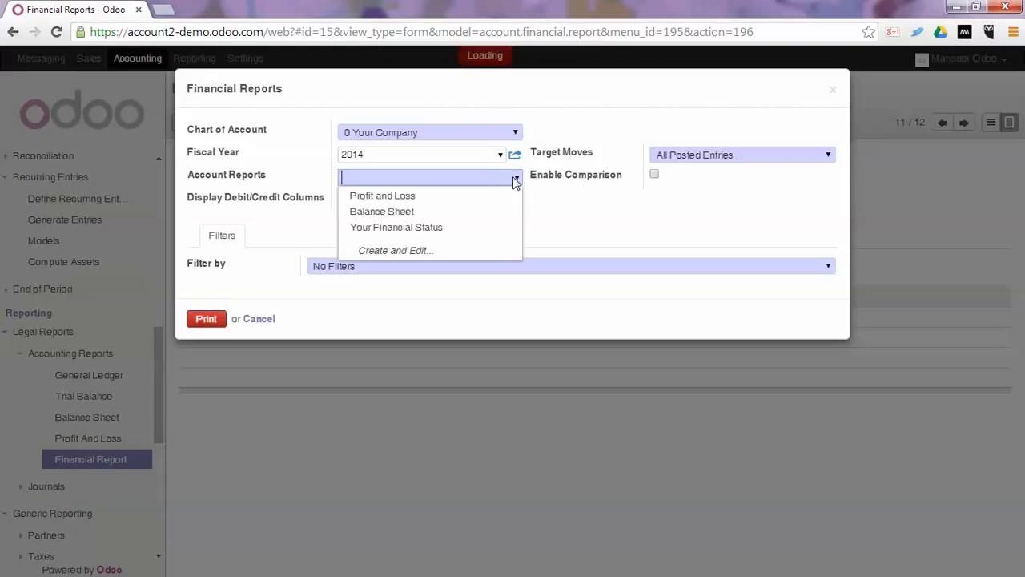
left_click(420, 228)
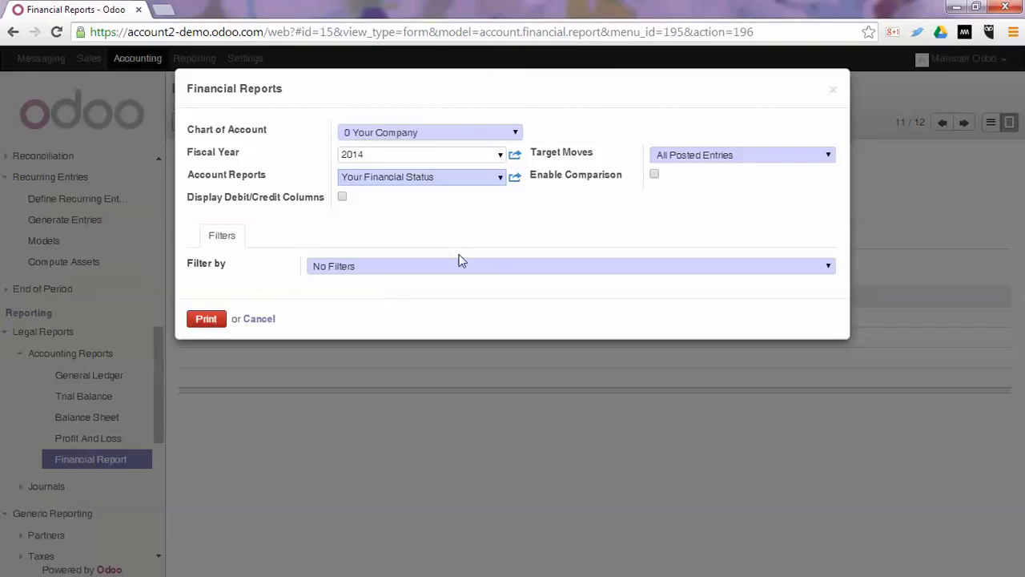
left_click(405, 269)
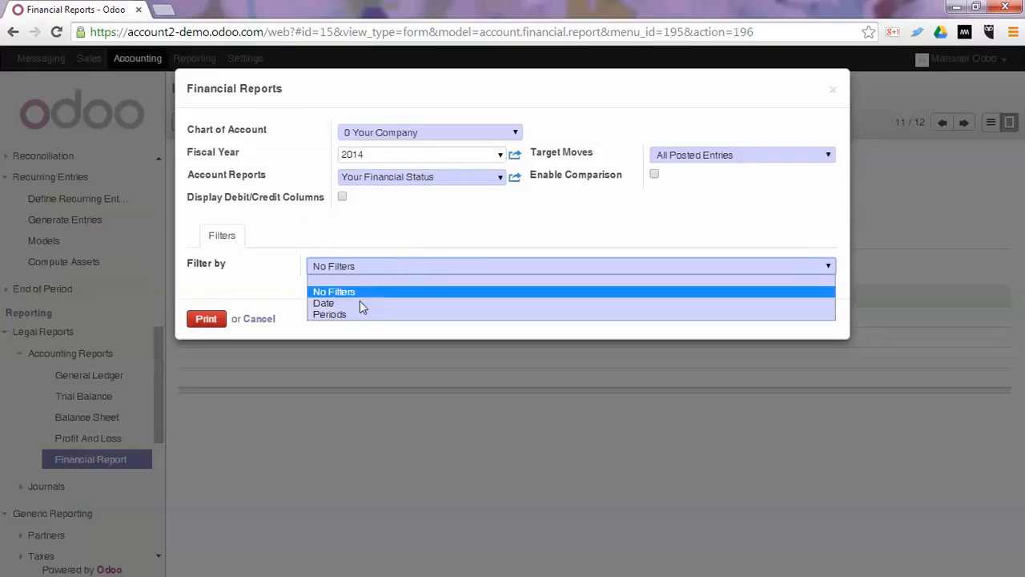
left_click(381, 226)
left_click(201, 325)
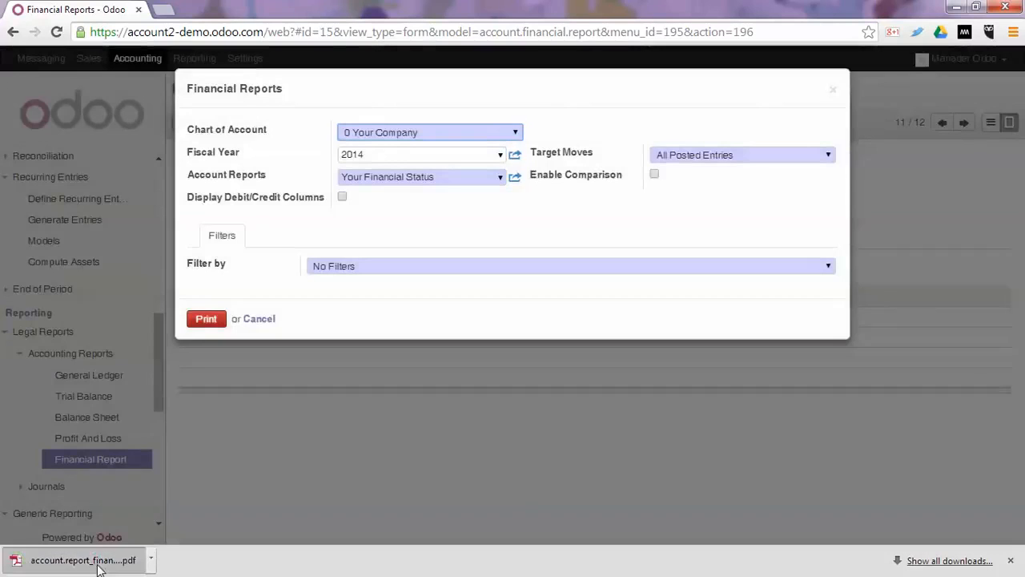
left_click(70, 562)
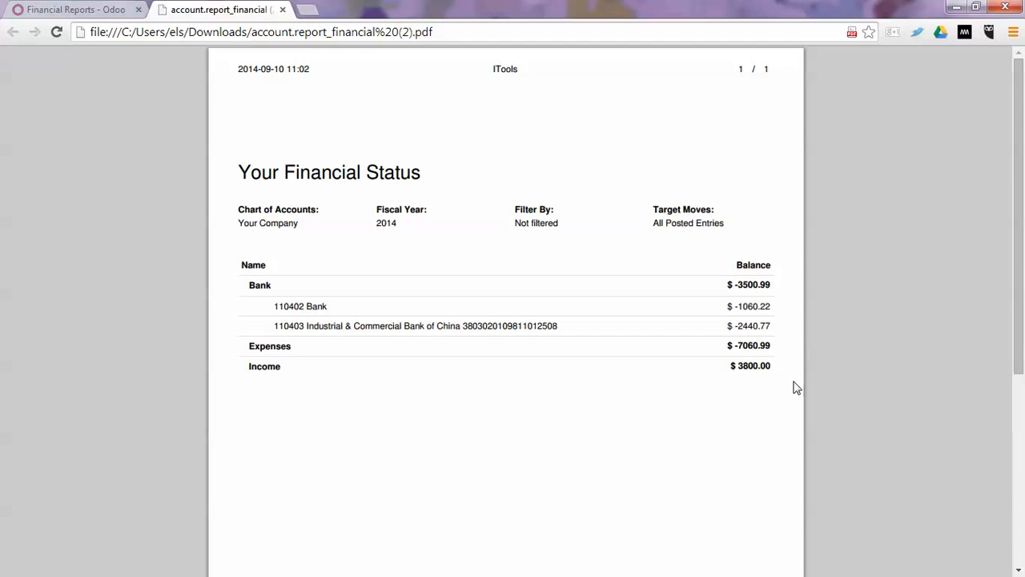
left_click(282, 10)
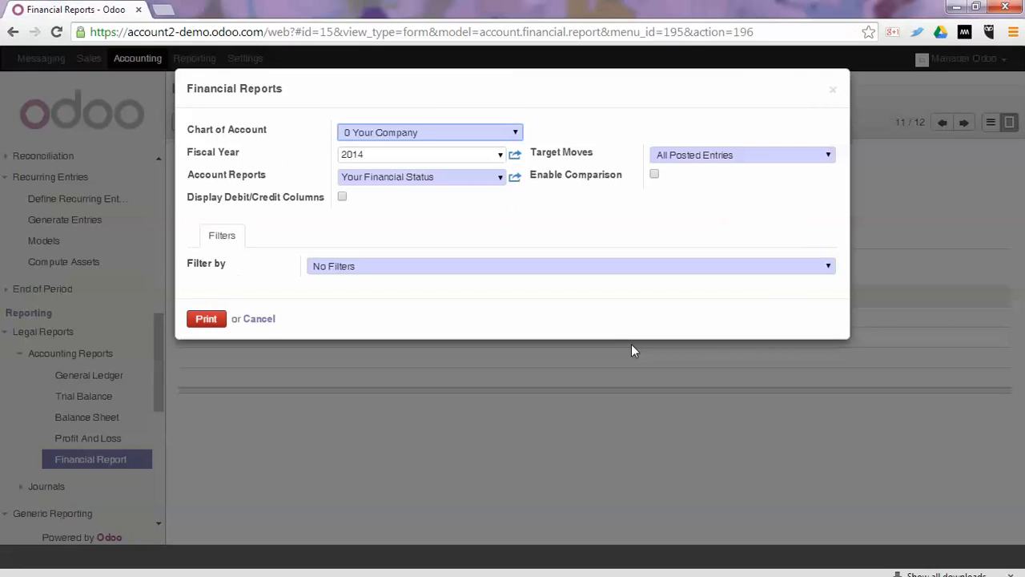
left_click(258, 319)
Set the sequence of the Expenses report under "Your Financial Status" to 10 and save it.
scroll(126, 428, "down", 5)
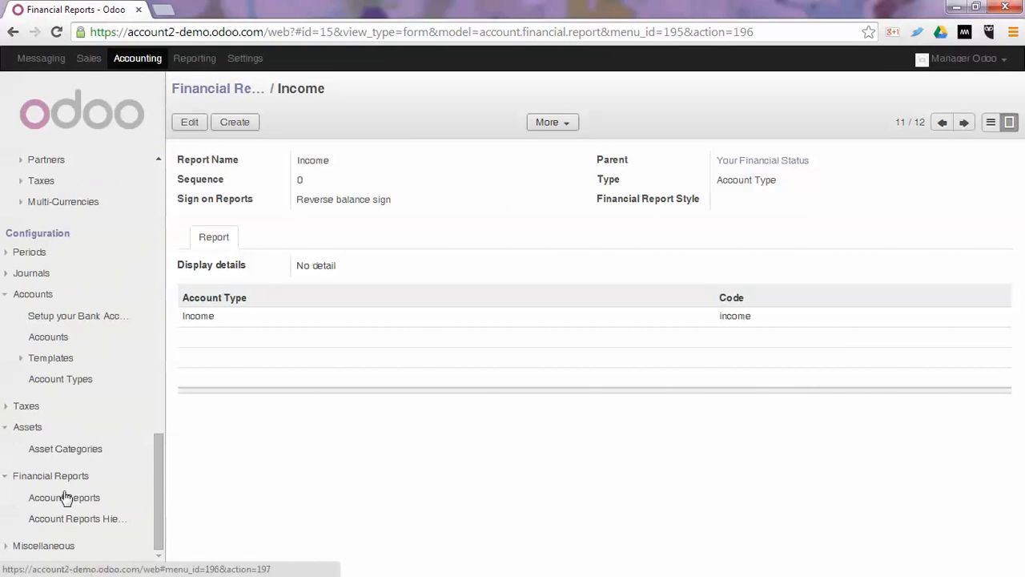
left_click(66, 497)
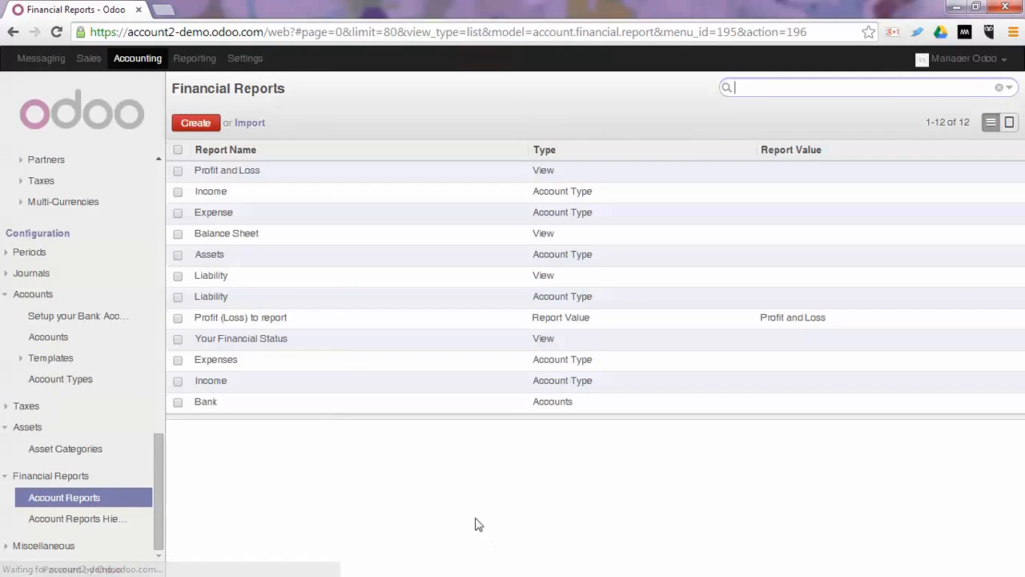
left_click_drag(208, 378, 206, 360)
left_click(205, 360)
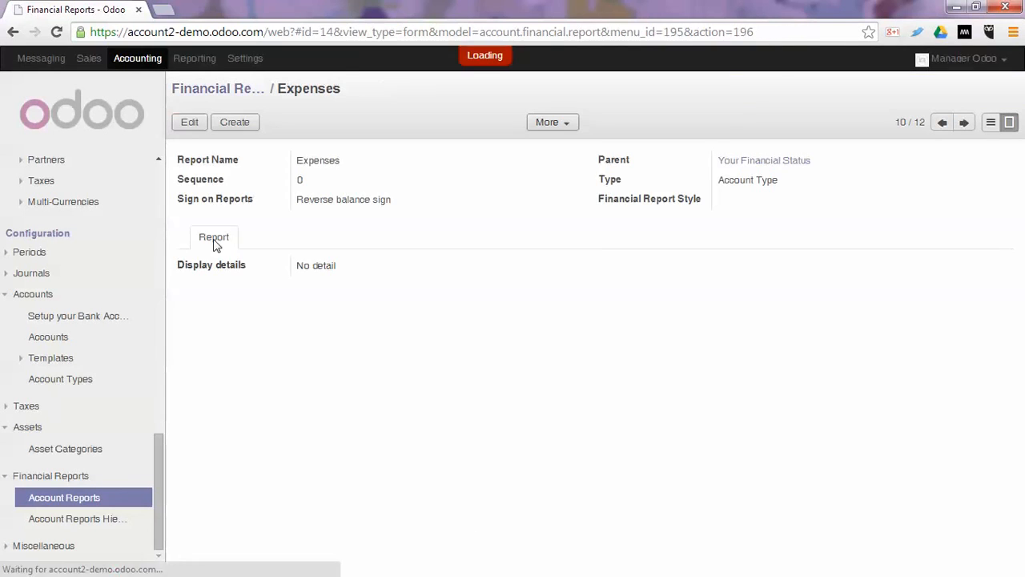
left_click(190, 122)
left_click_drag(320, 183, 264, 189)
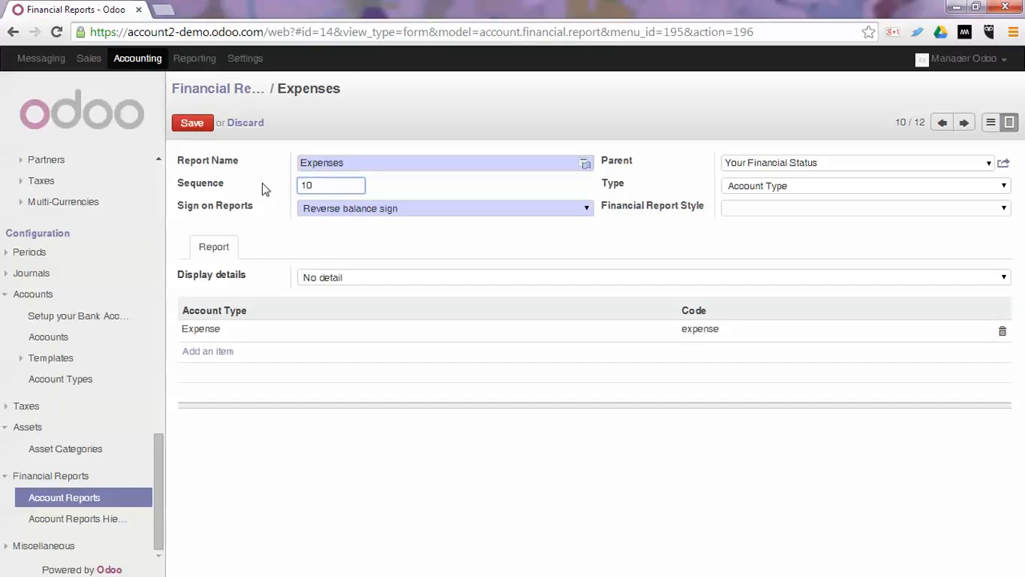
left_click(186, 125)
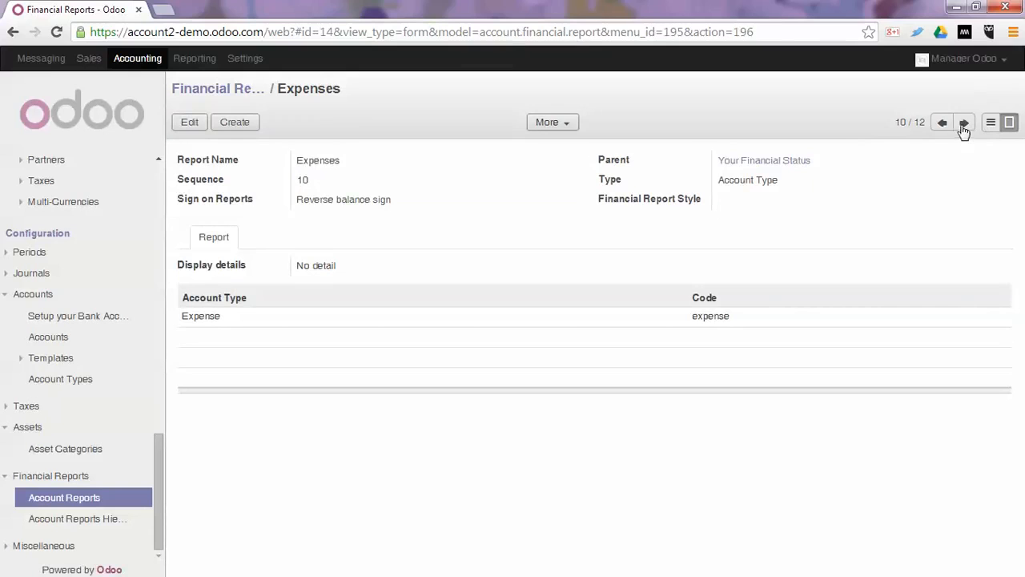
Change the sequence of the Income report under "Your Financial Status" and save it.
left_click(963, 124)
left_click(318, 190)
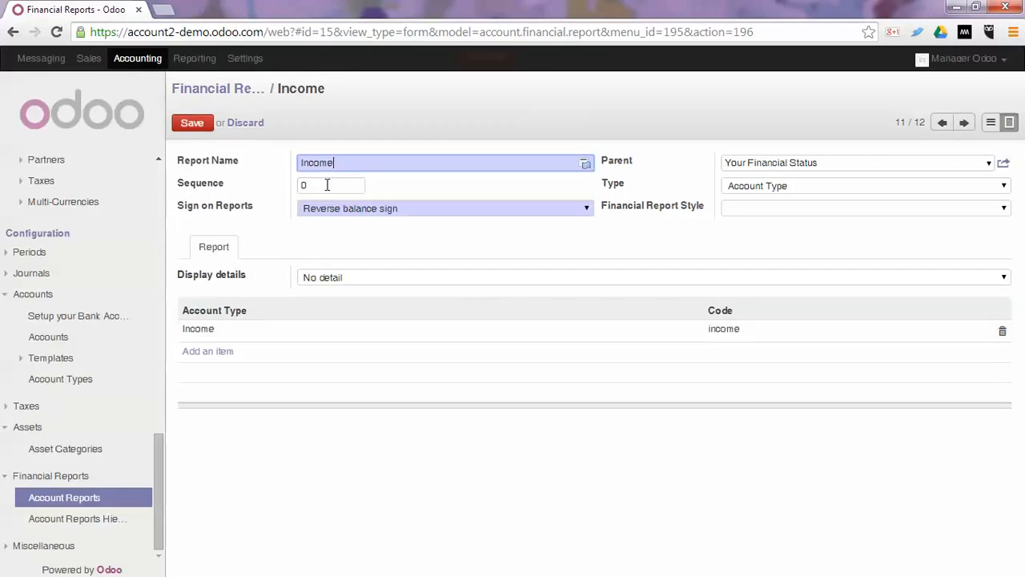
left_click(192, 124)
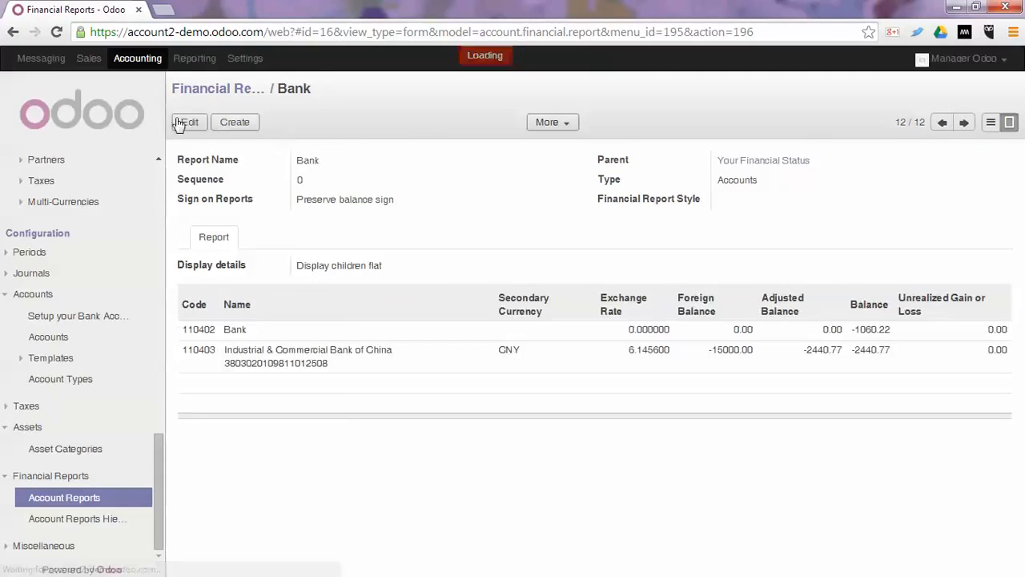
Set the sequence of the Bank report to 30 and save it.
left_click(183, 124)
left_click_drag(325, 185, 252, 190)
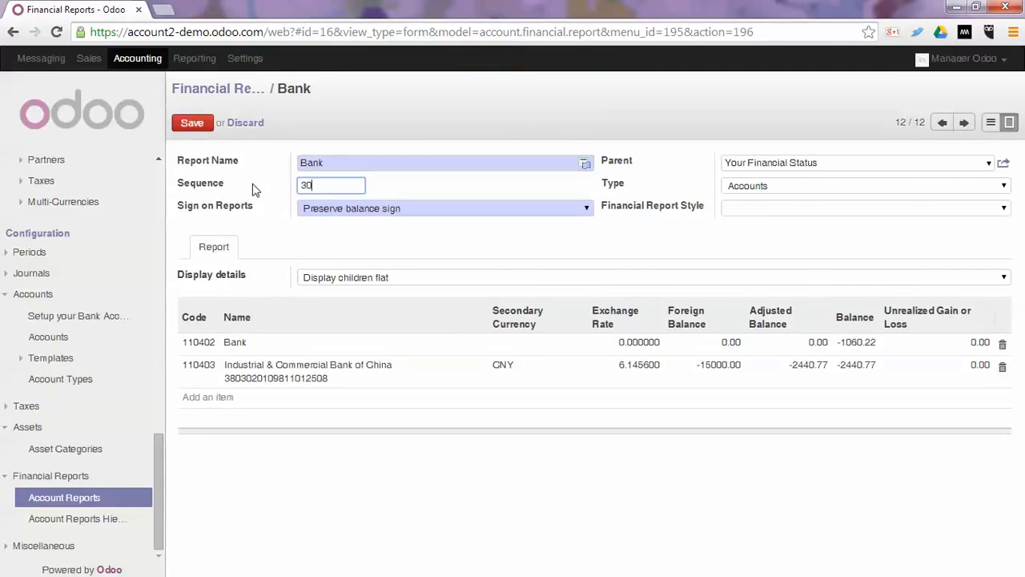
type("30")
left_click(184, 126)
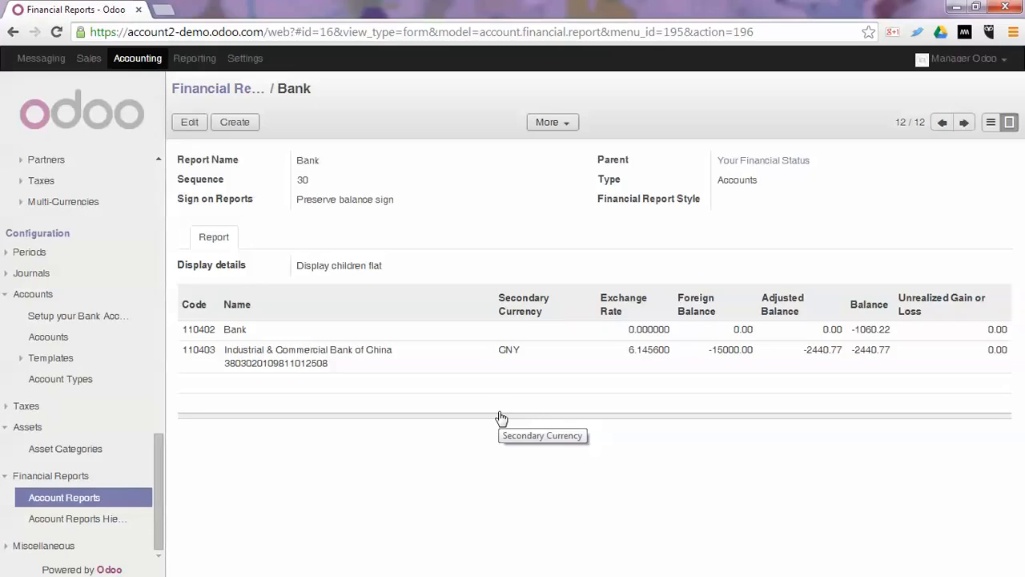
Examine the settings of the "Profit (Loss) to report" financial report and return to the list of account reports.
left_click(991, 121)
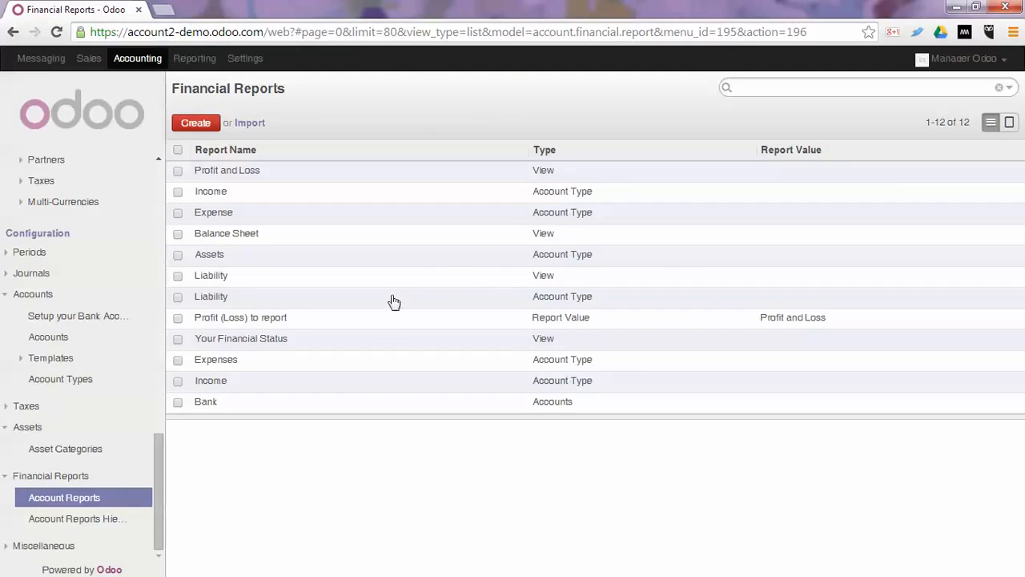
left_click(267, 322)
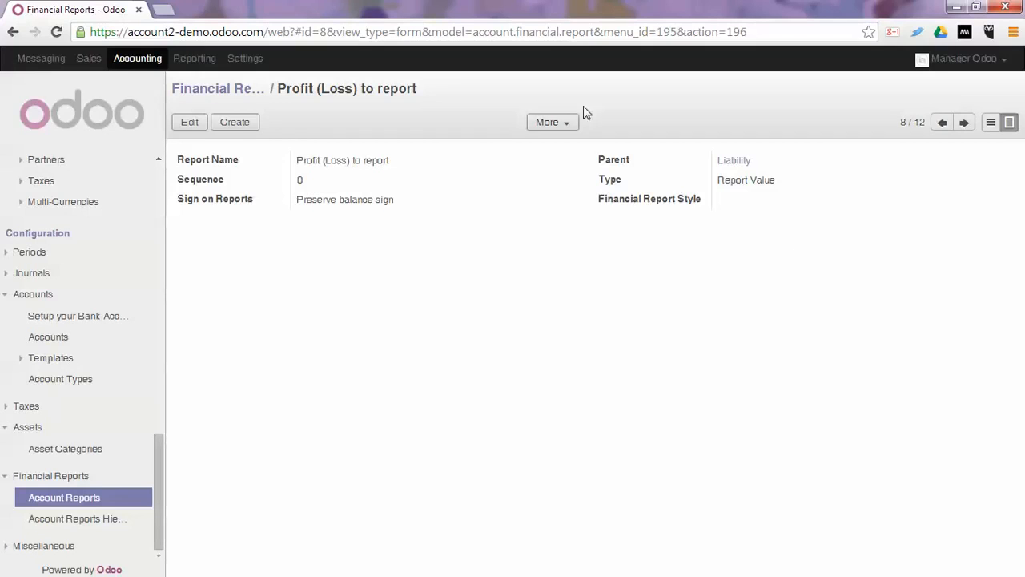
left_click(56, 498)
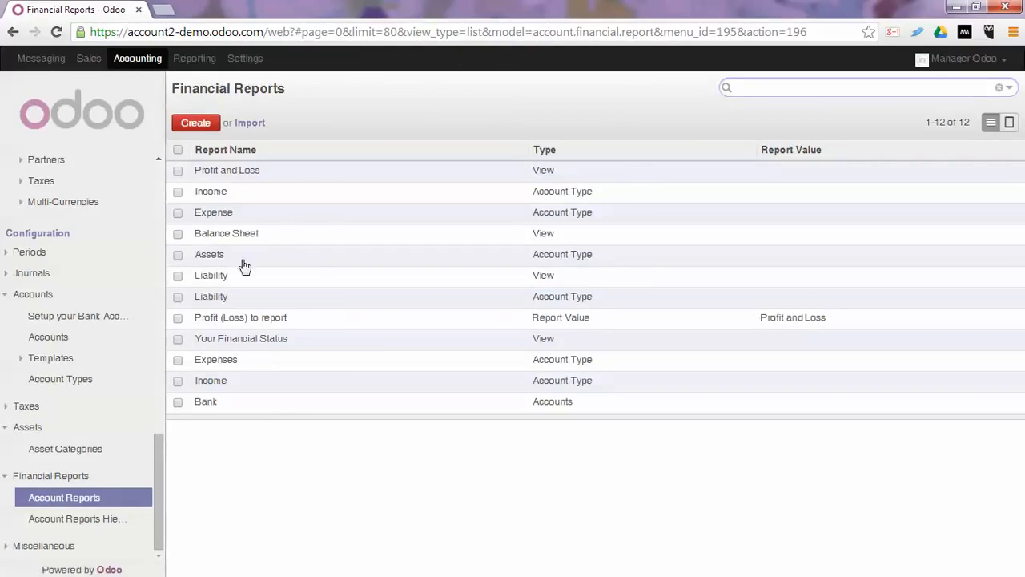
left_click(232, 260)
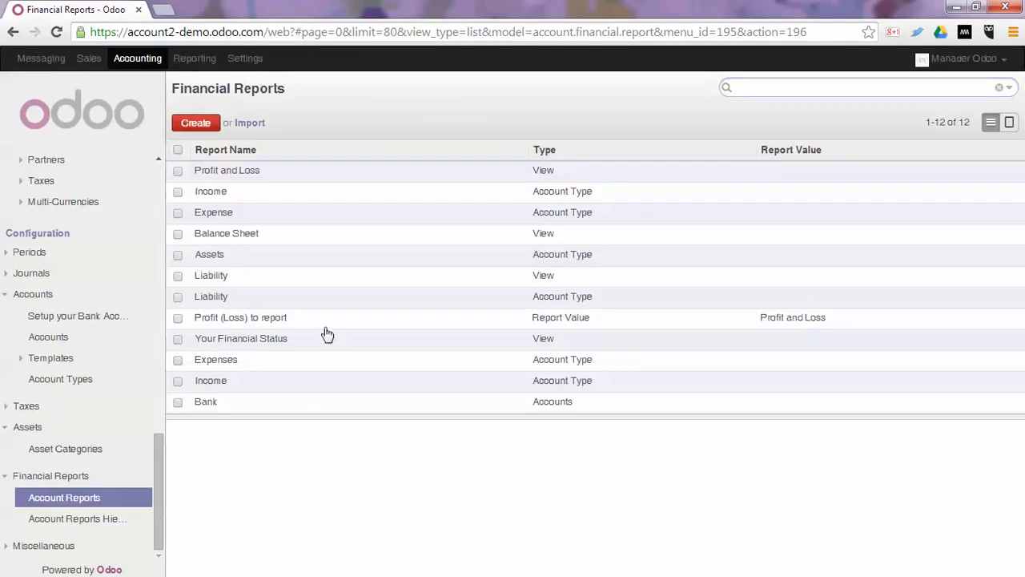